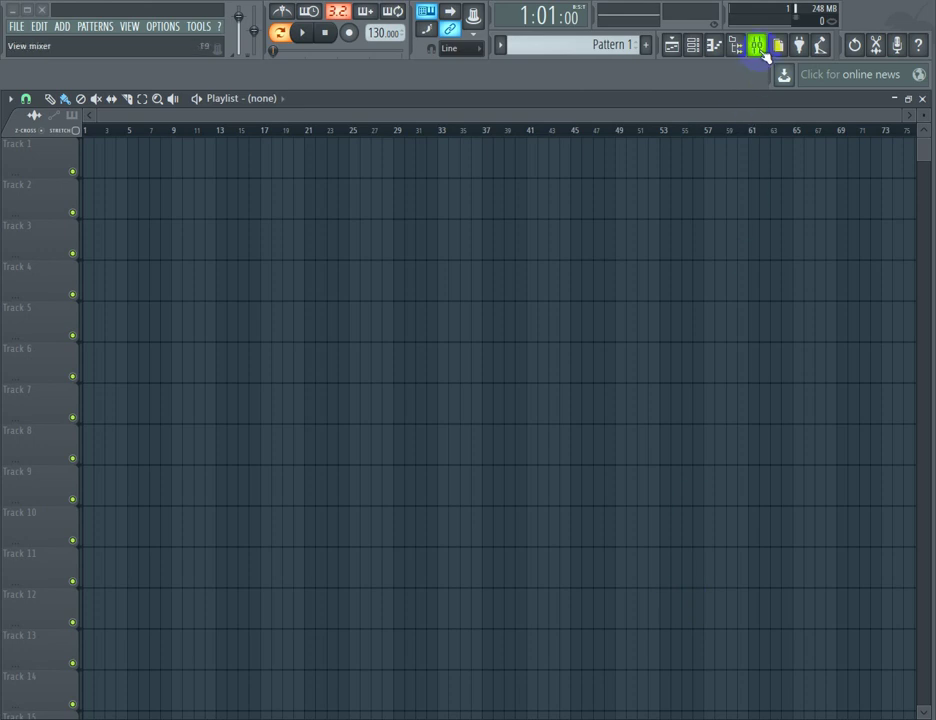
# Set up mixer Insert 1 to record audio into the playlist as an audio clip, using the mono input In 1.
pyautogui.click(757, 45)
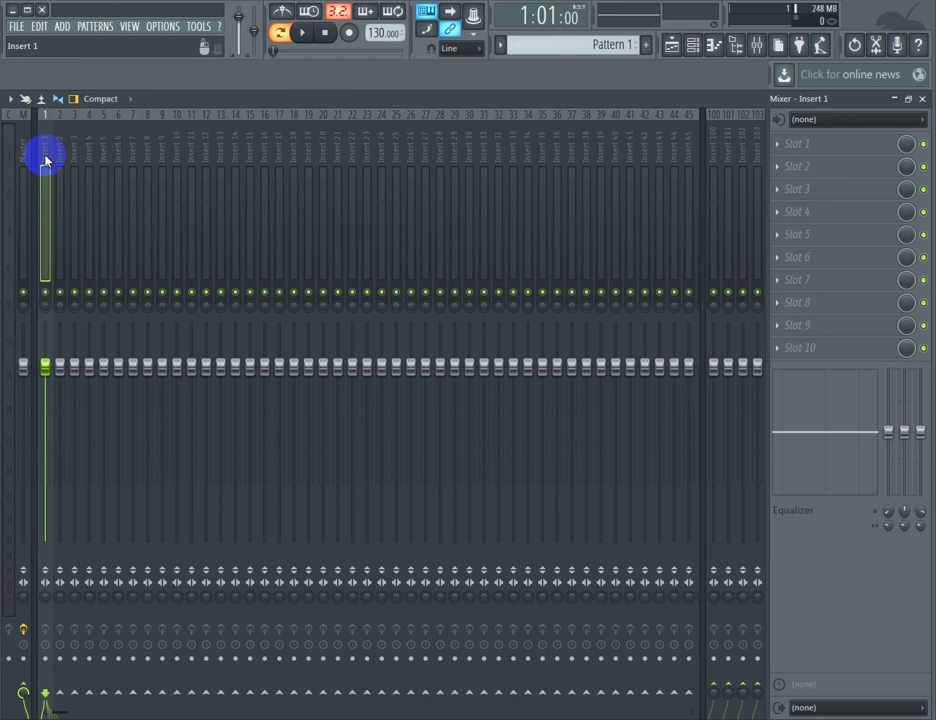
pyautogui.click(350, 33)
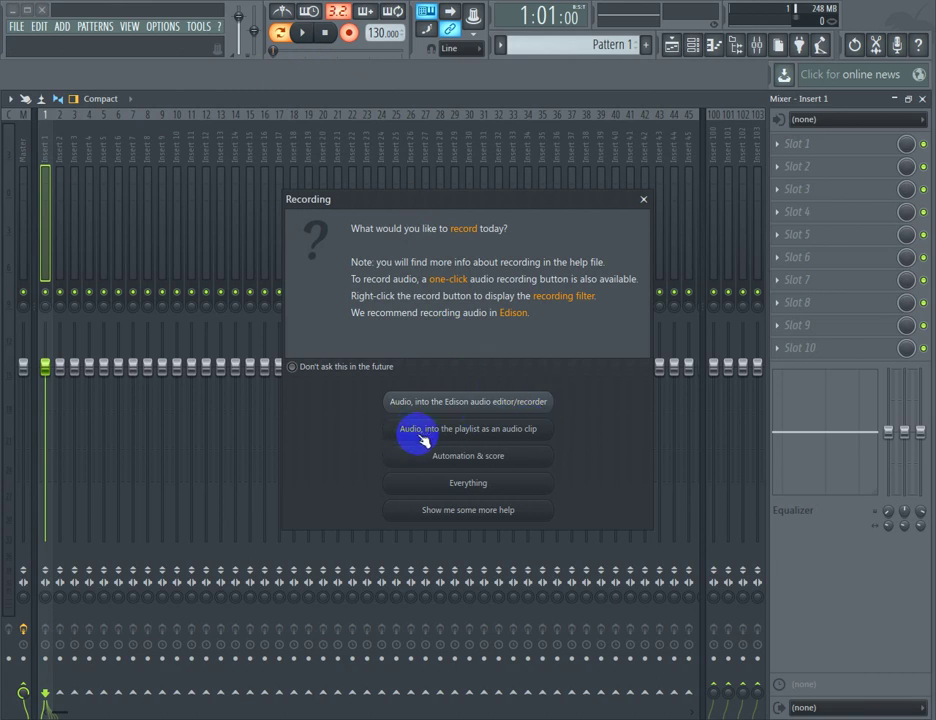
pyautogui.click(522, 440)
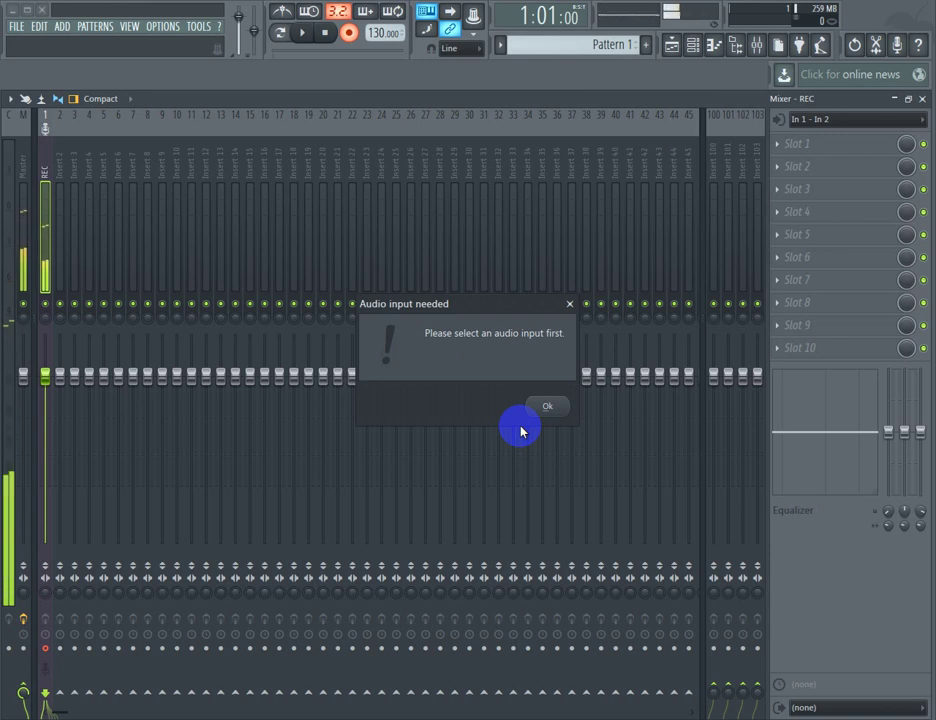
pyautogui.click(541, 409)
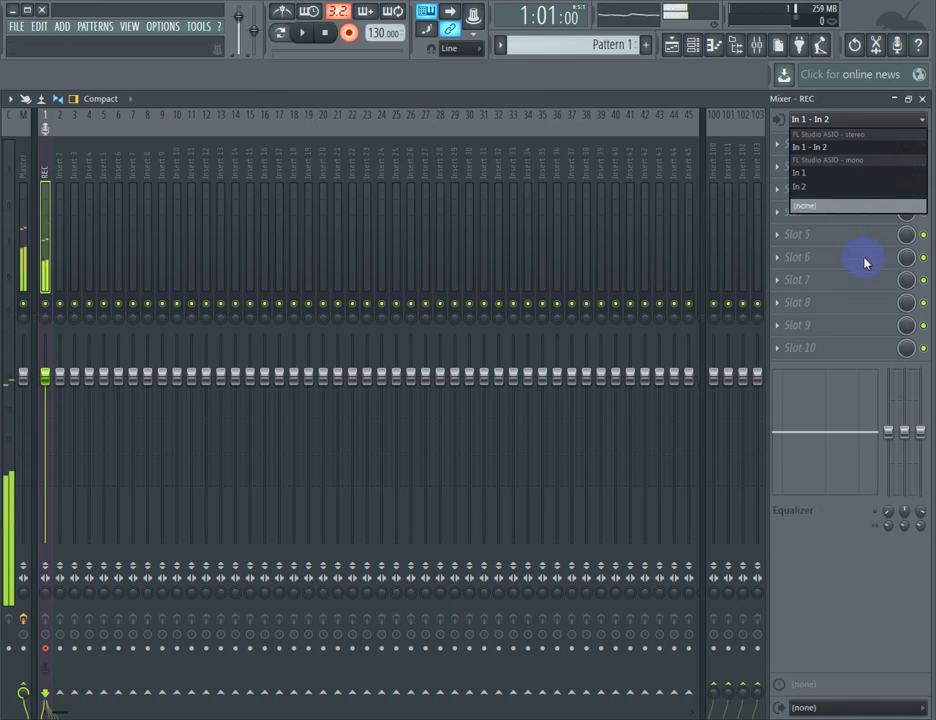
pyautogui.click(871, 174)
# Record a short dry vocal take without effects and return to the playlist.
pyautogui.press('space')
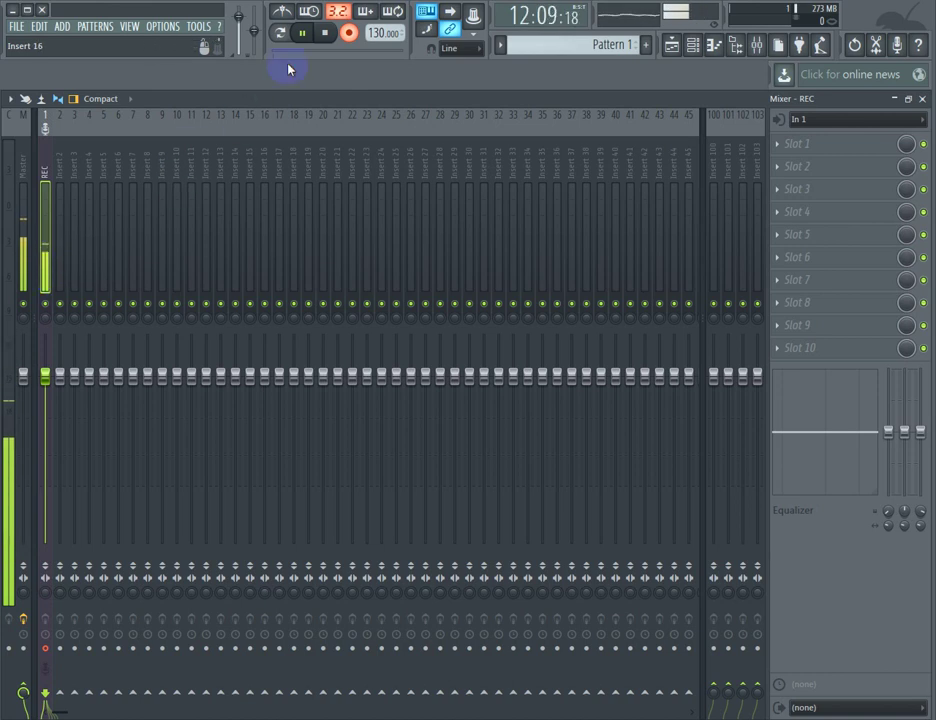
pyautogui.click(326, 33)
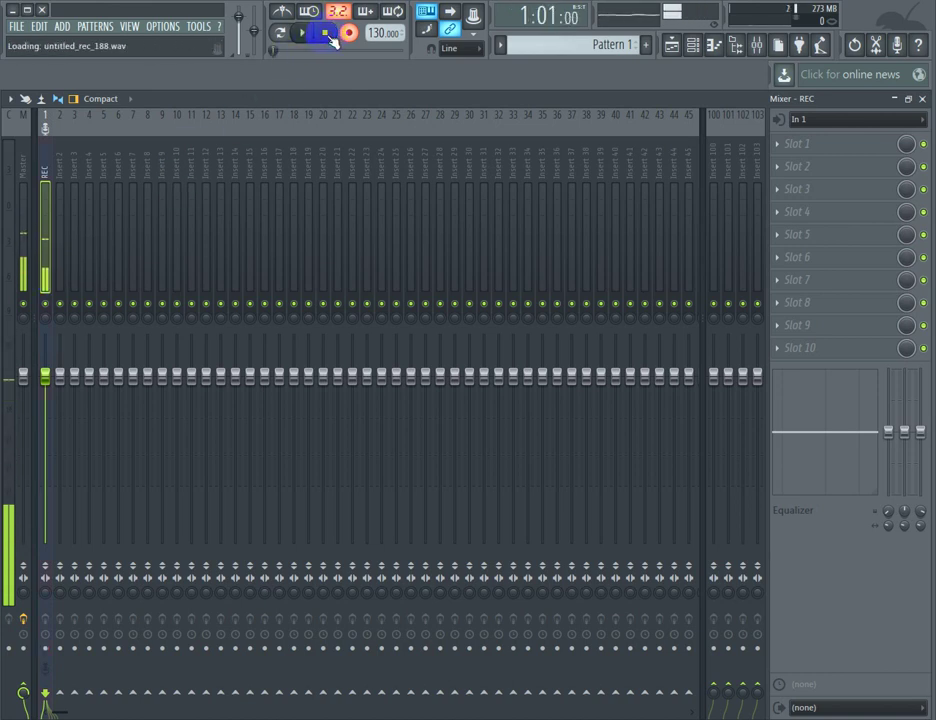
pyautogui.click(925, 101)
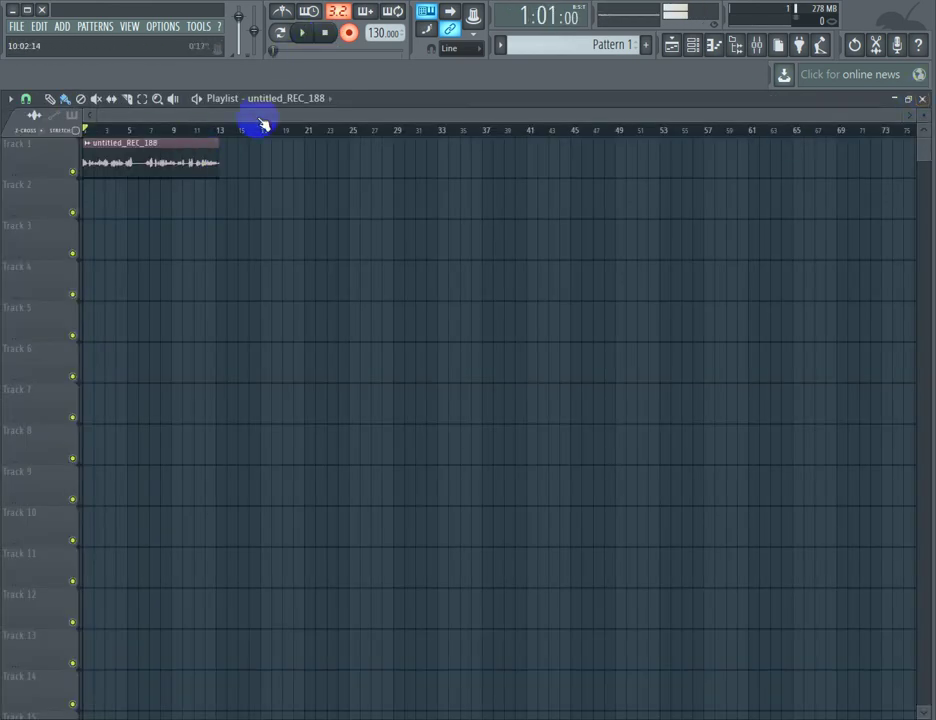
# Enlarge Track 1 to inspect the dry take's waveform, and delete the clip from the playlist.
pyautogui.moveTo(901, 114); pyautogui.dragTo(416, 112)
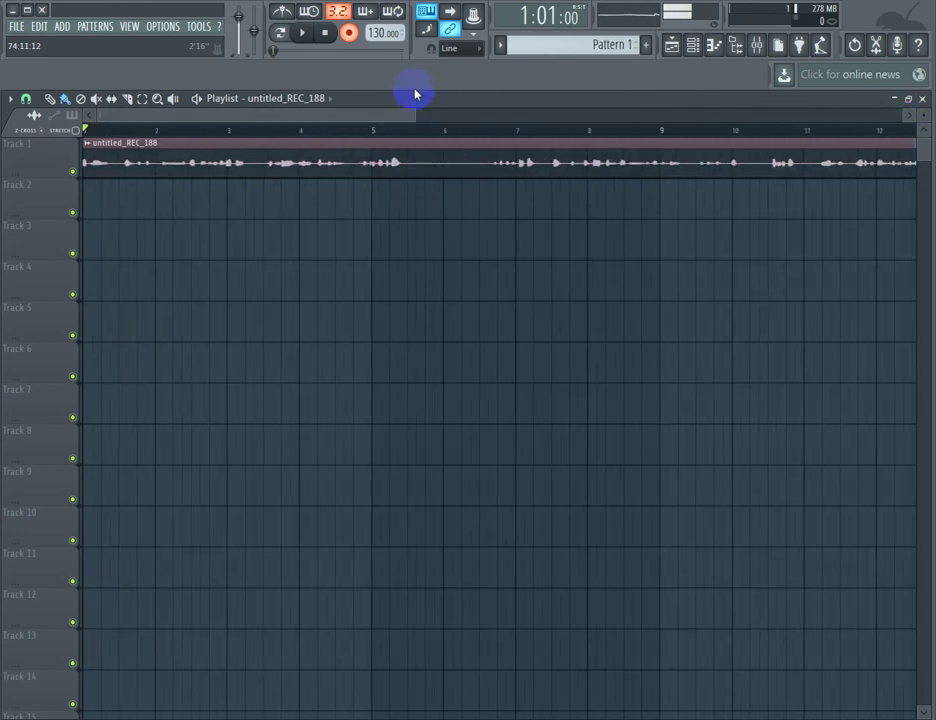
pyautogui.moveTo(40, 173); pyautogui.dragTo(6, 328)
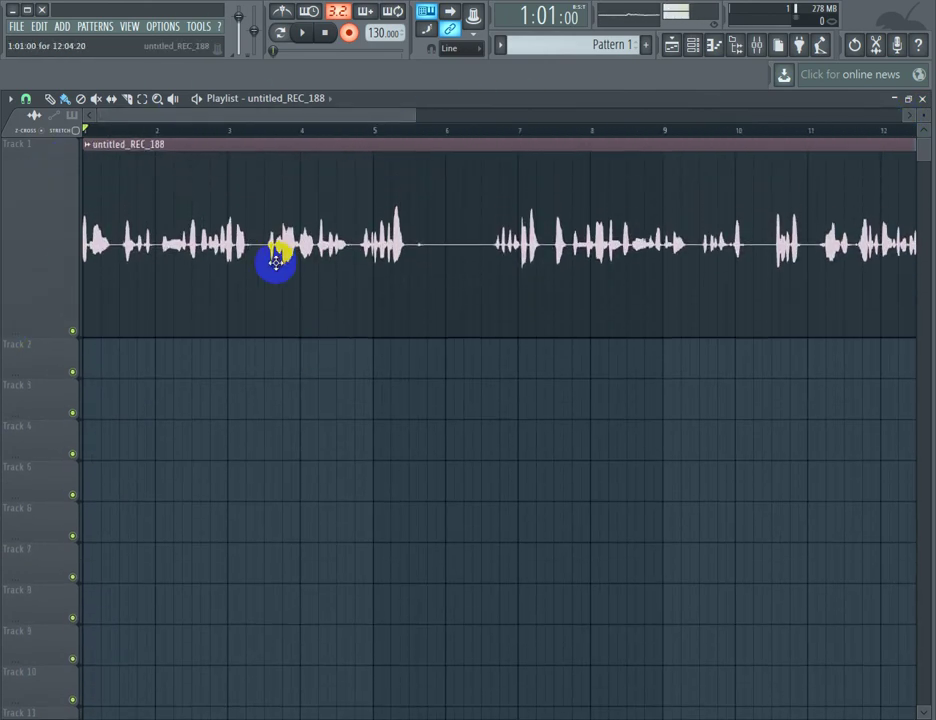
pyautogui.rightClick(120, 178)
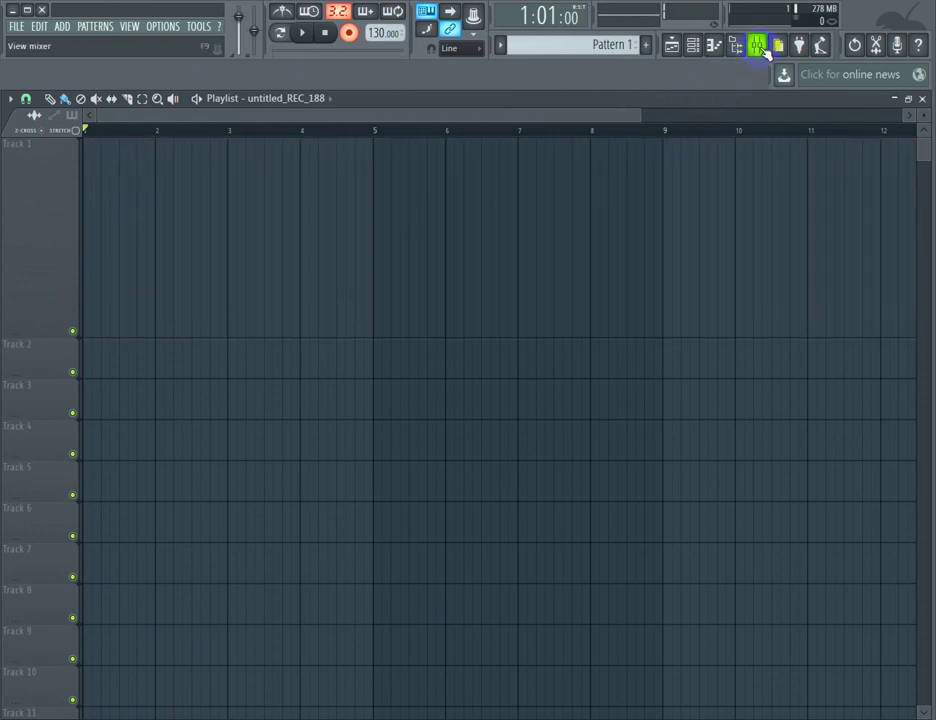
# Load Fruity Delay 2 into effect slot 1 of the recording insert and lower its input volume.
pyautogui.click(758, 46)
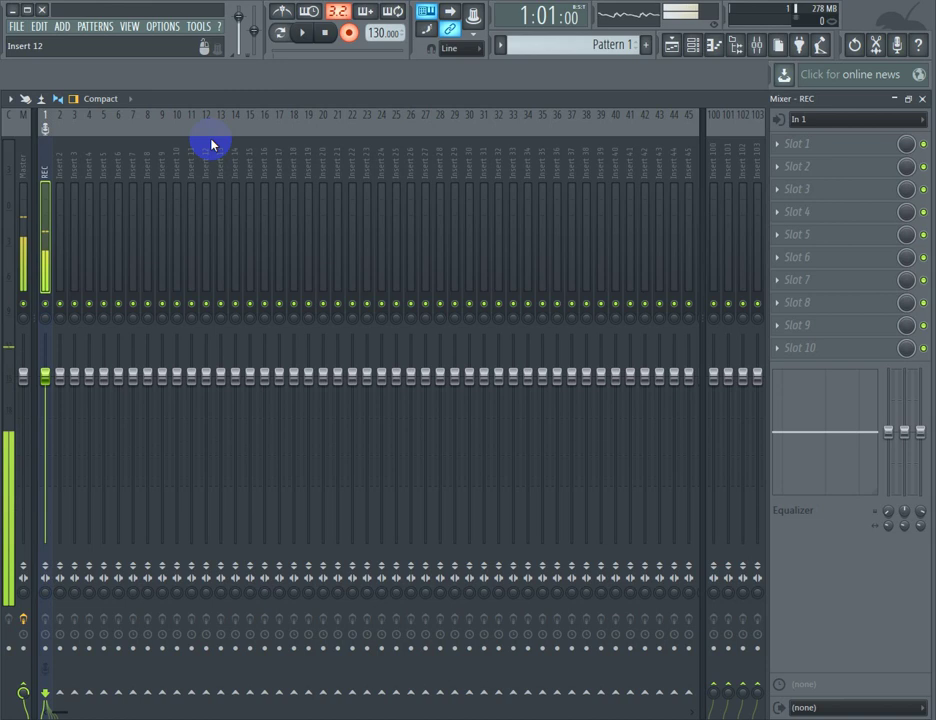
pyautogui.click(783, 147)
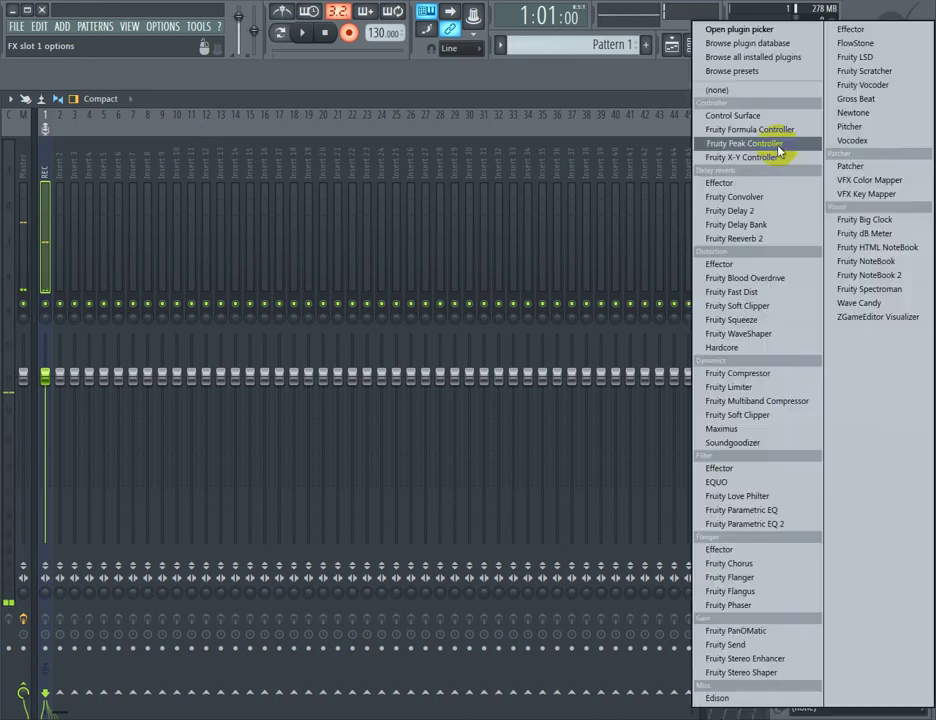
pyautogui.click(789, 218)
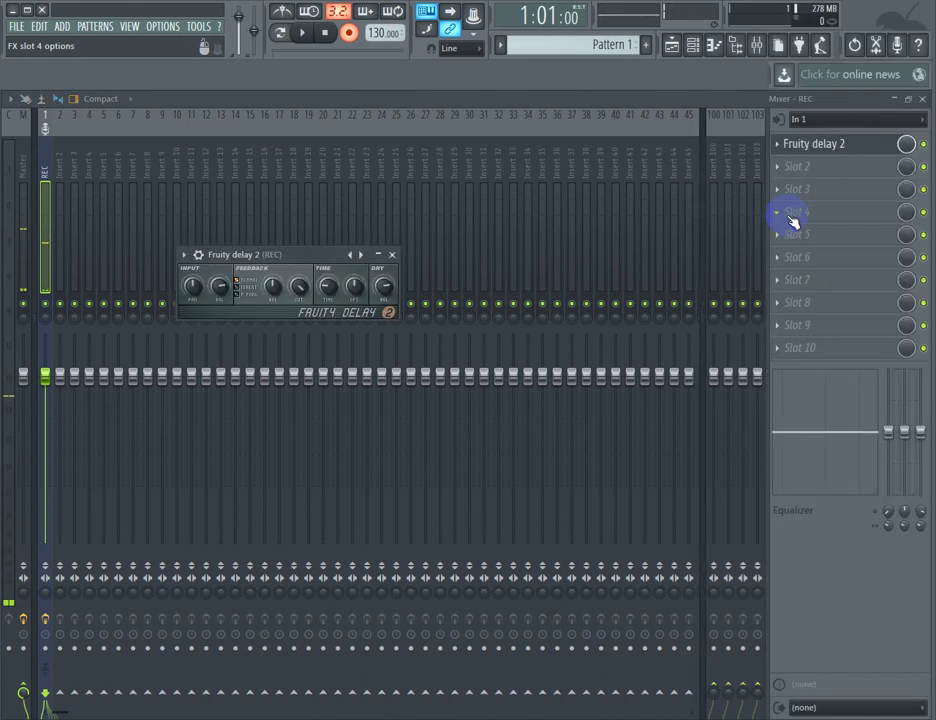
pyautogui.moveTo(221, 287)
pyautogui.mouseDown()
pyautogui.moveTo(208, 345)
pyautogui.moveTo(226, 287)
pyautogui.mouseUp()
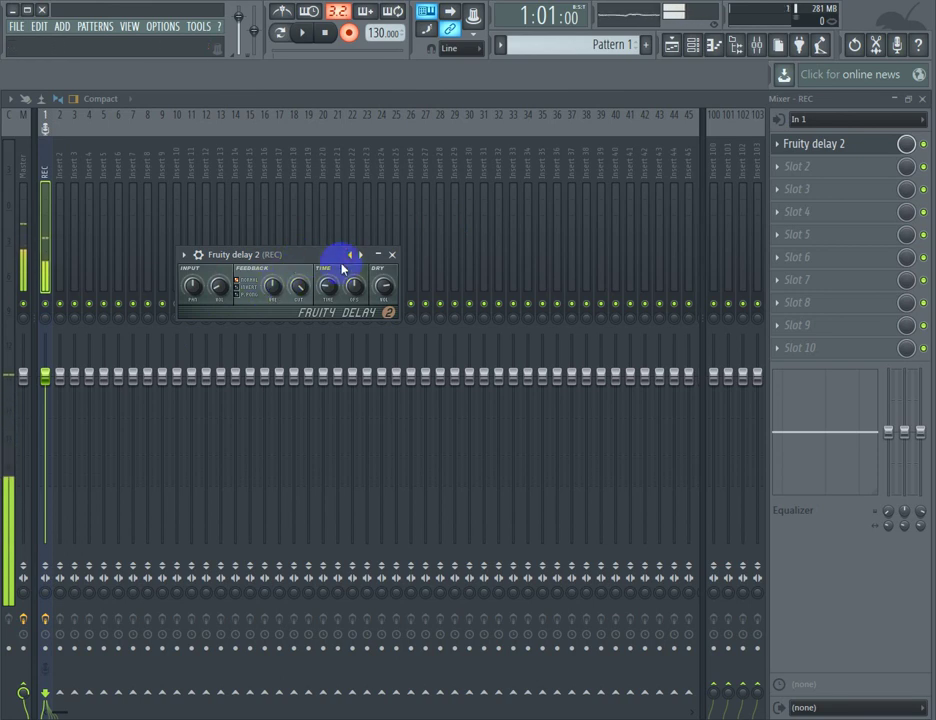
pyautogui.moveTo(330, 258); pyautogui.dragTo(380, 222)
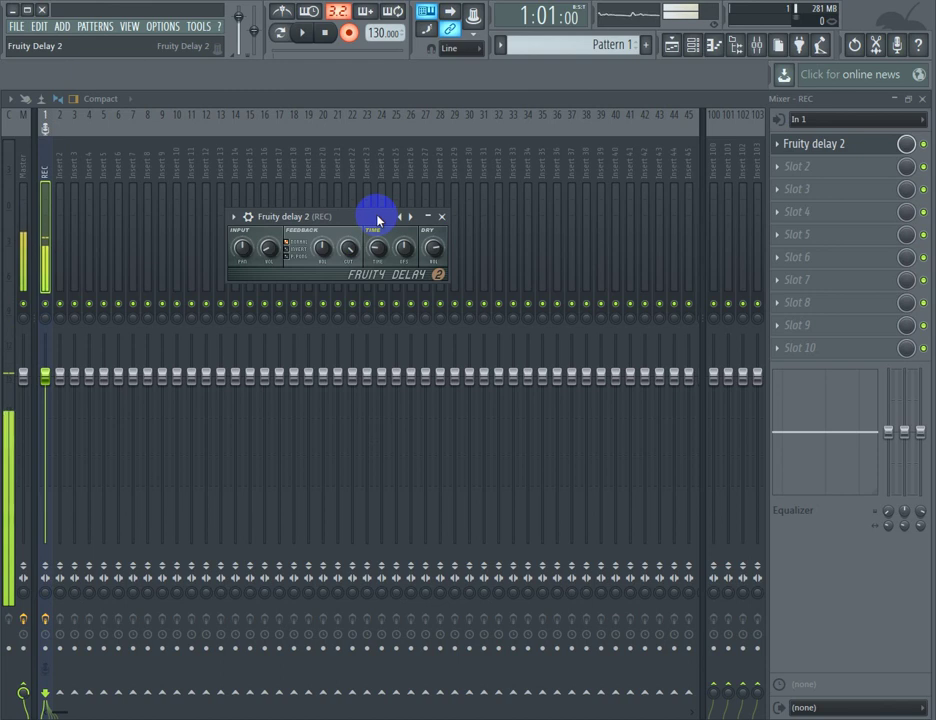
pyautogui.click(441, 217)
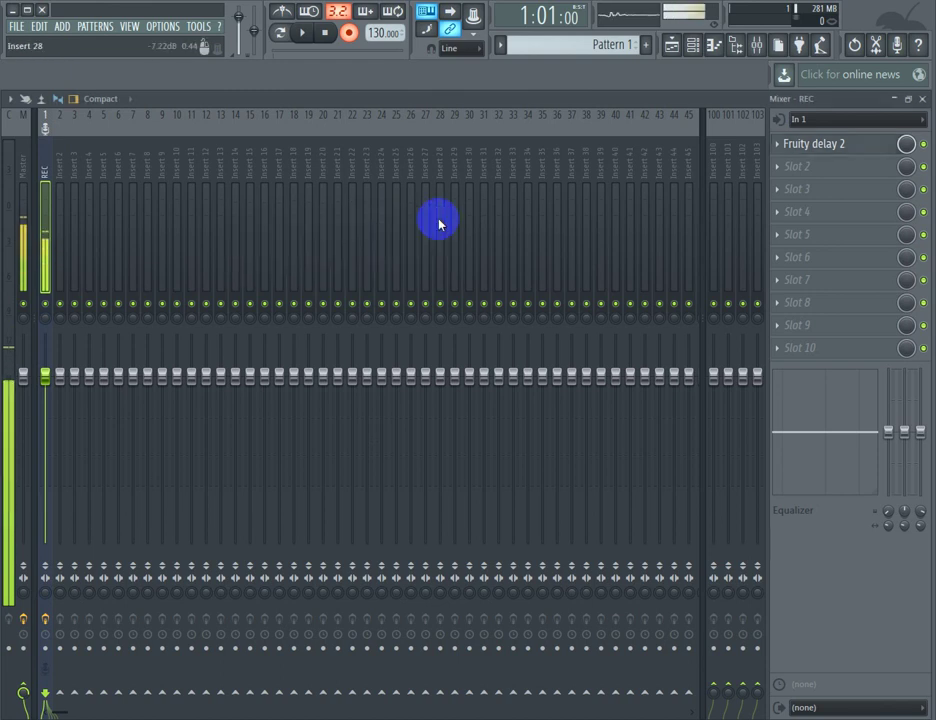
# Record a second vocal take into the playlist as an audio clip, with the delay active on the insert.
pyautogui.click(351, 38)
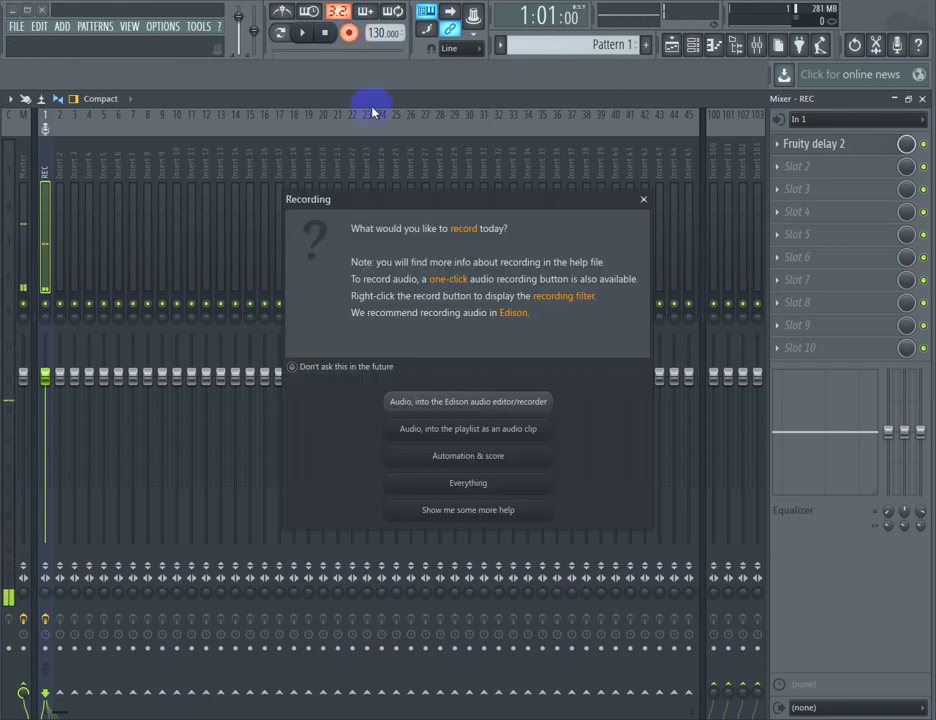
pyautogui.click(468, 430)
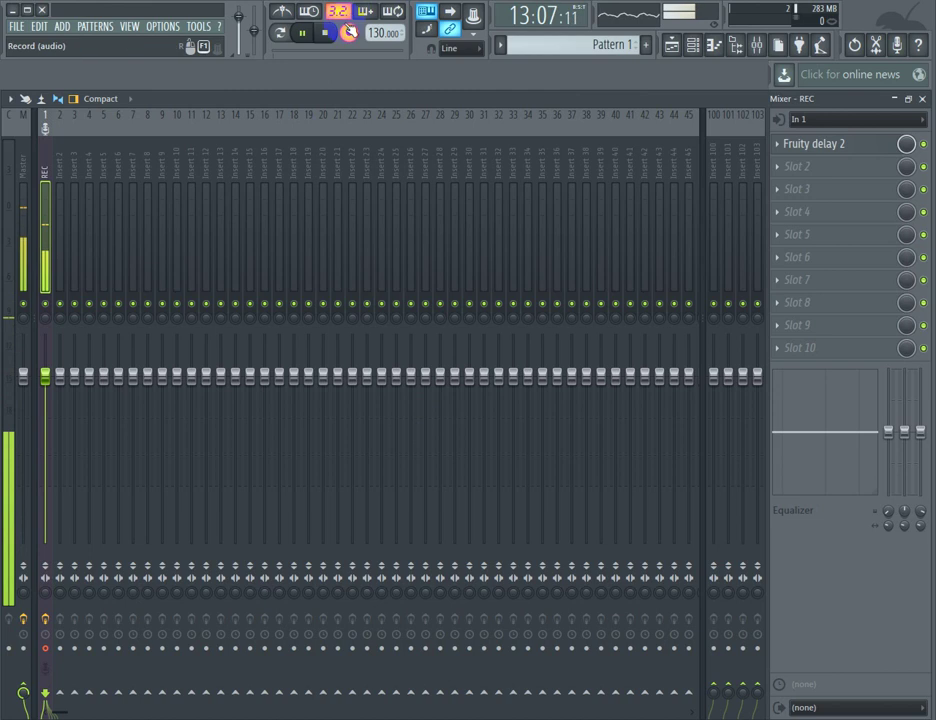
pyautogui.click(328, 33)
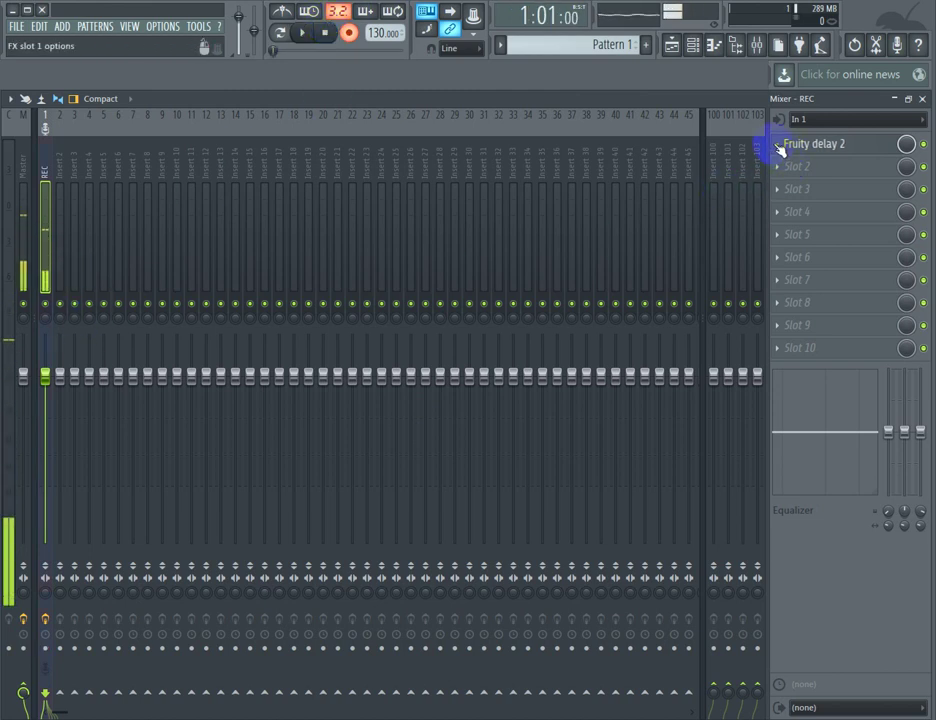
# Remove Fruity Delay 2 from slot 1 of the recording insert and mute that insert.
pyautogui.click(777, 147)
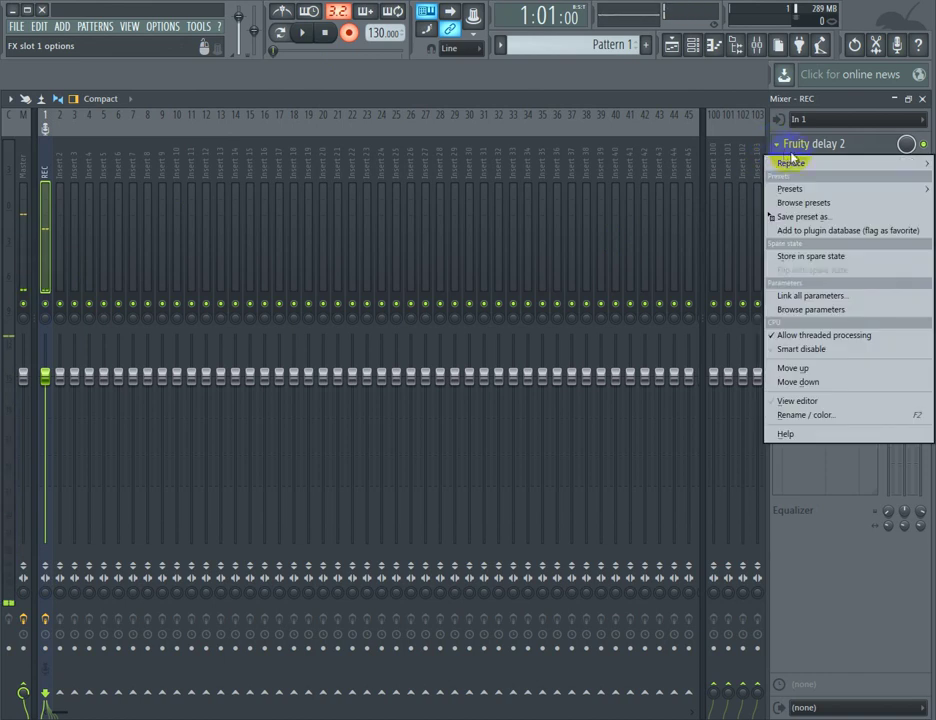
pyautogui.moveTo(772, 164)
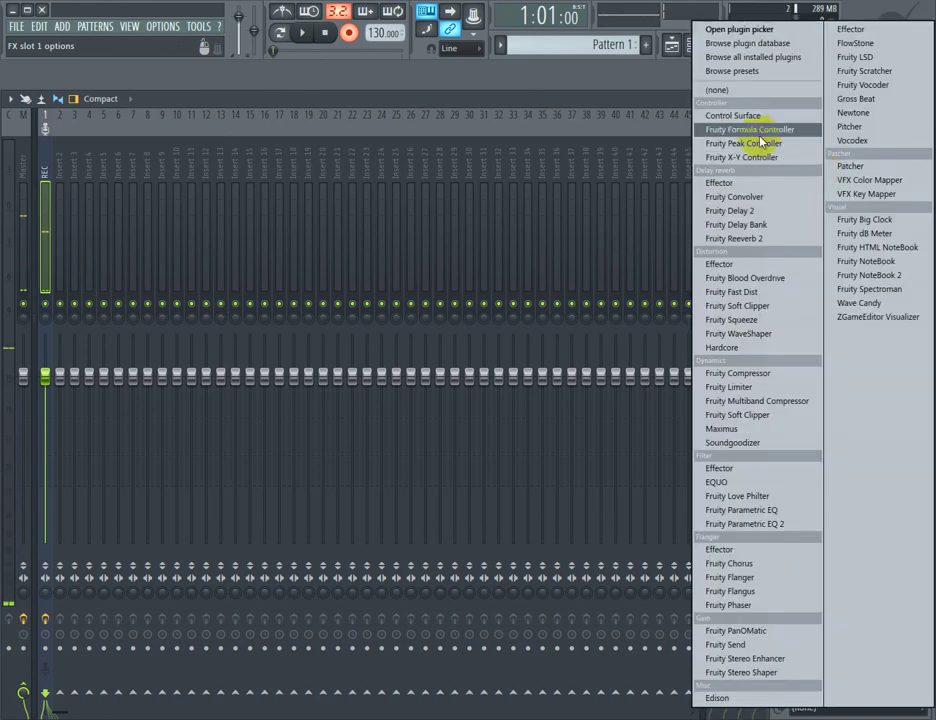
pyautogui.click(727, 90)
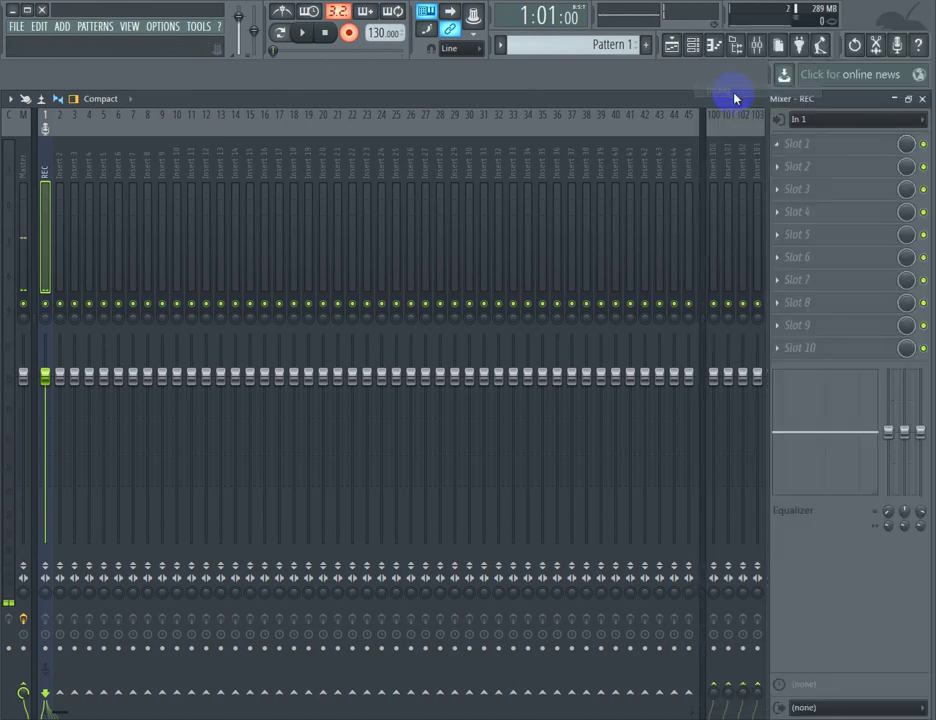
pyautogui.click(50, 304)
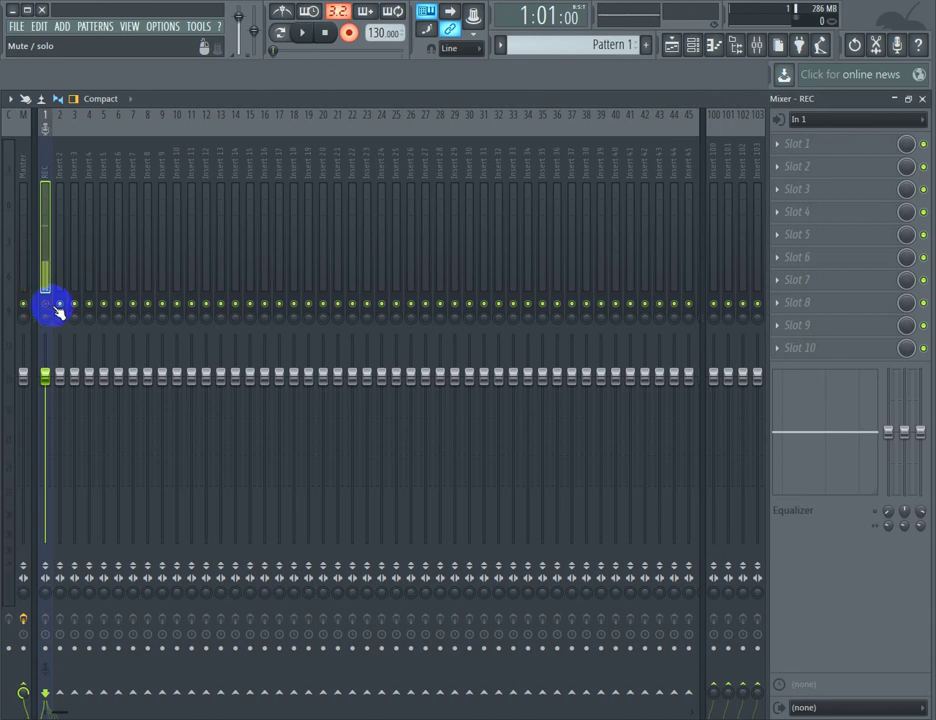
# Inspect the second take's waveform in the playlist and check its mixer track routing in the clip's channel settings and the mixer.
pyautogui.click(922, 99)
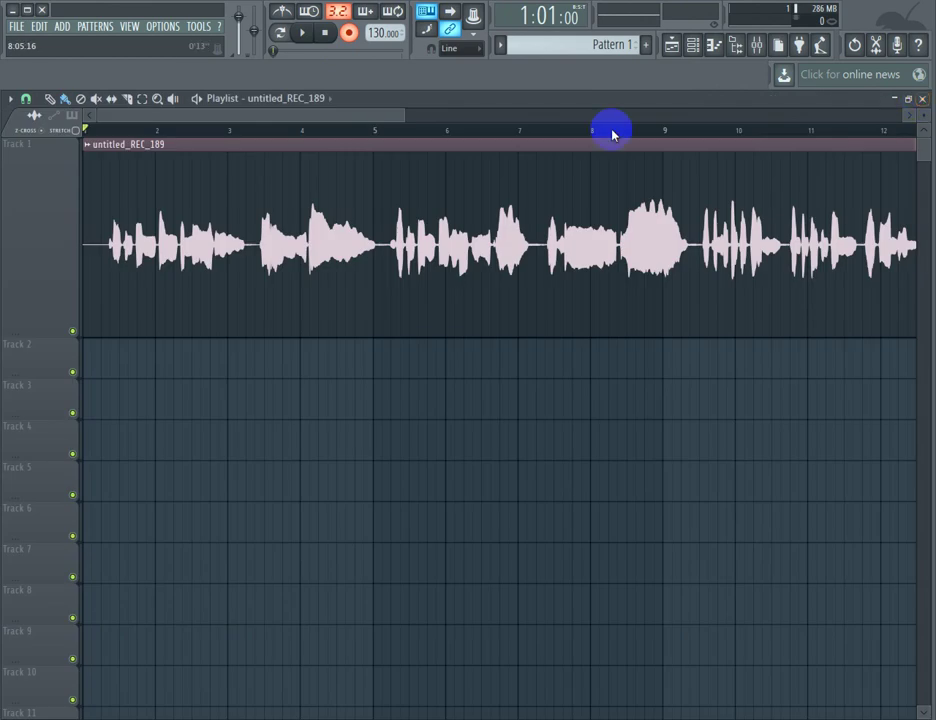
pyautogui.moveTo(401, 116); pyautogui.dragTo(787, 168)
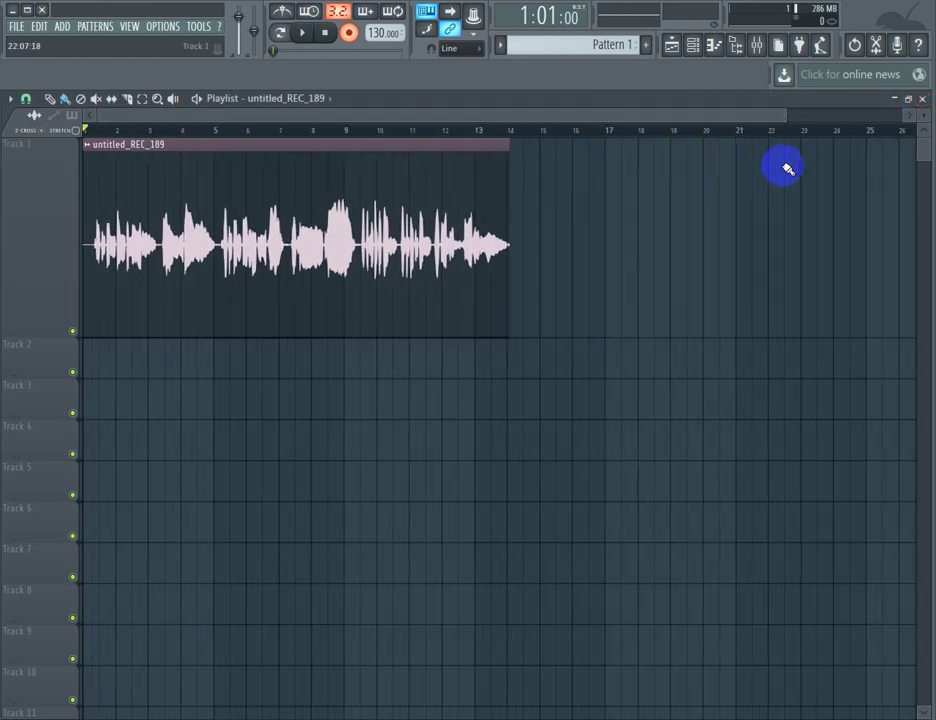
pyautogui.doubleClick(259, 174)
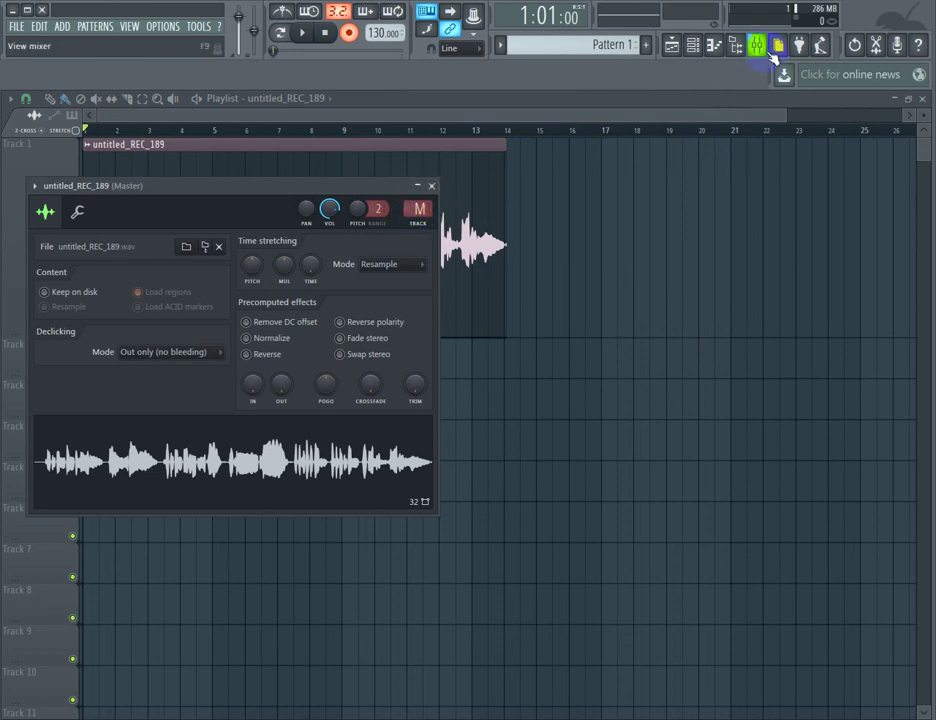
pyautogui.click(766, 50)
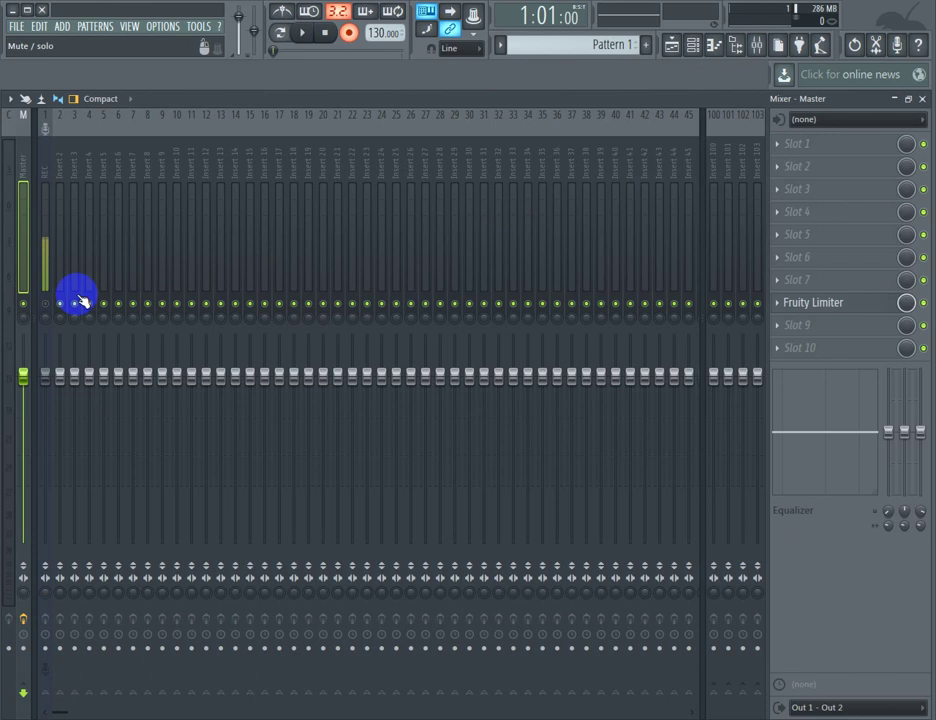
pyautogui.click(46, 302)
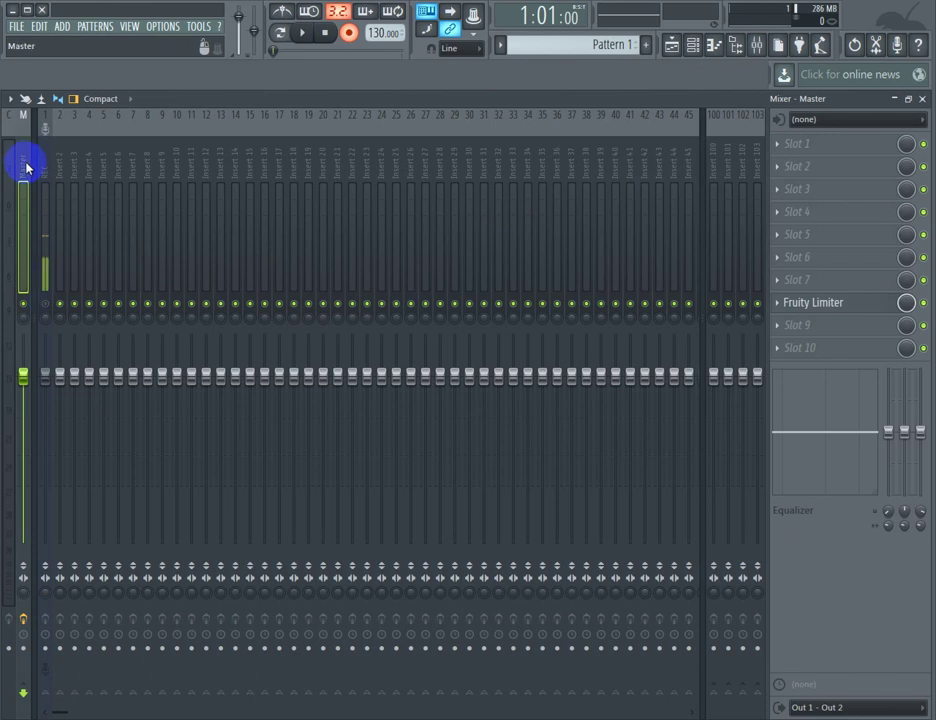
pyautogui.click(922, 100)
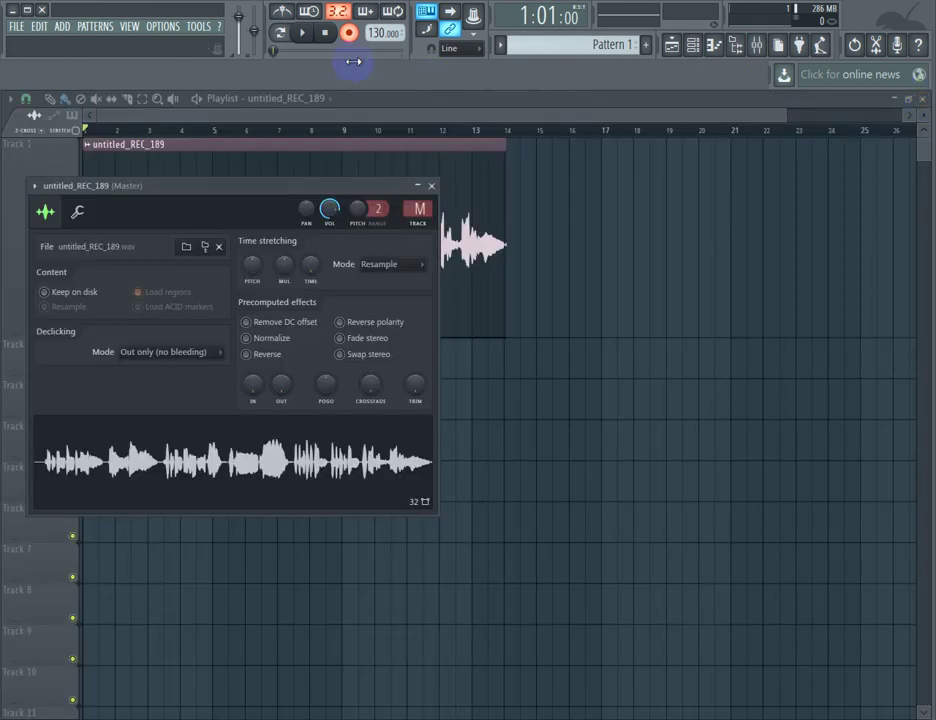
pyautogui.click(431, 186)
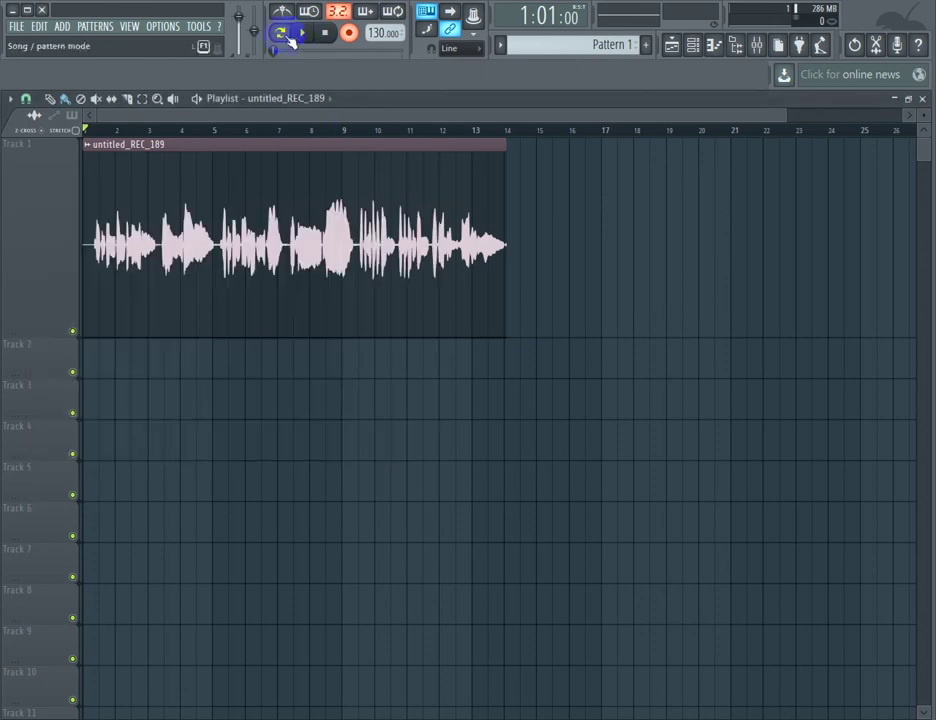
# Disarm recording and play the second take in the playlist to hear how it was recorded.
pyautogui.click(302, 33)
pyautogui.click(325, 33)
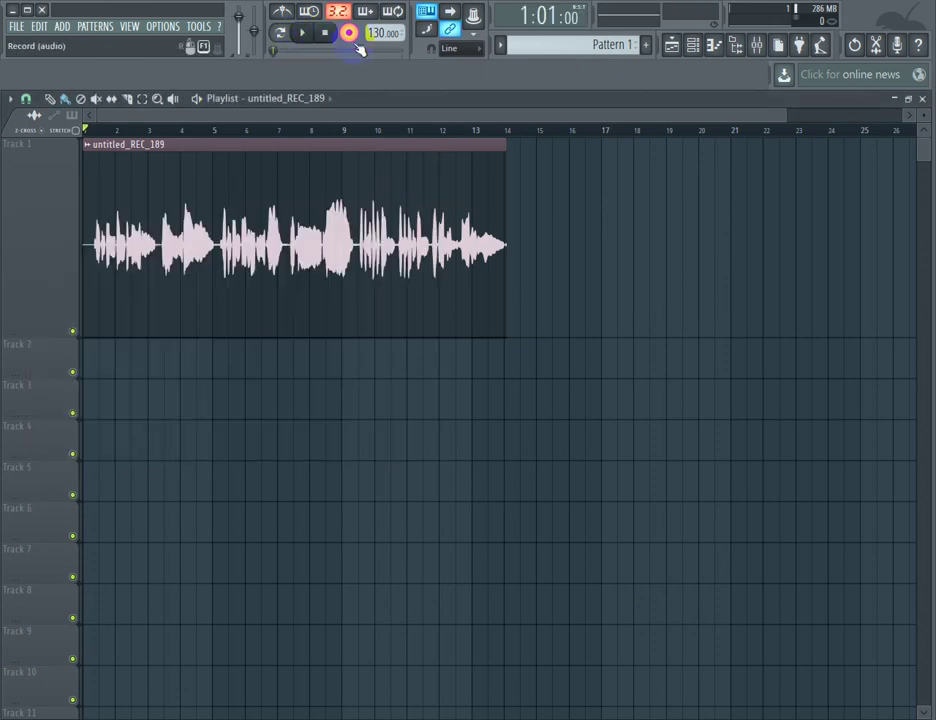
pyautogui.click(305, 33)
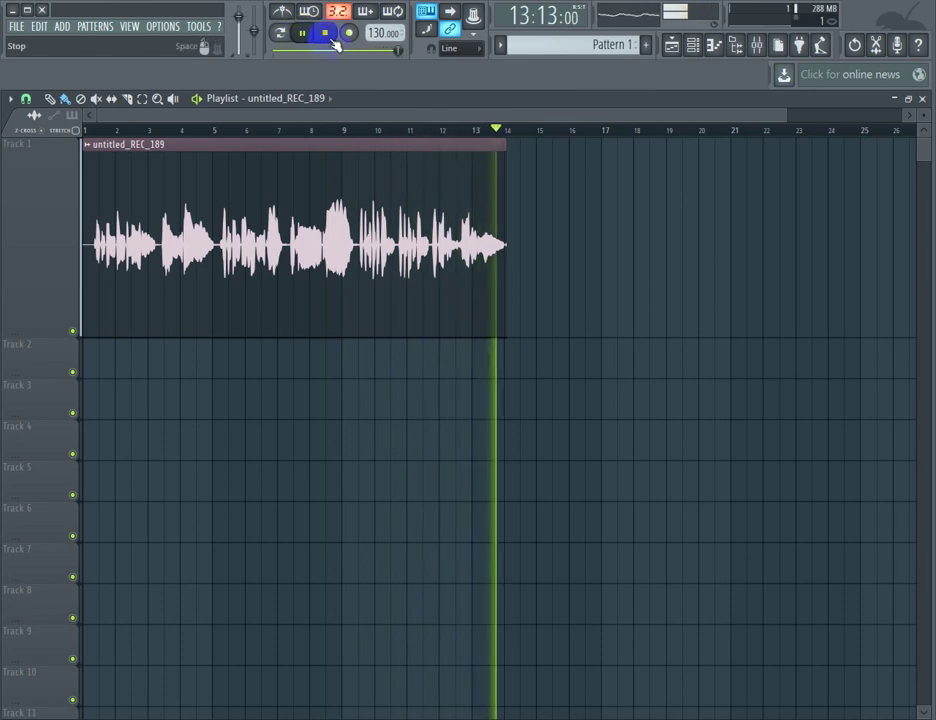
pyautogui.click(326, 33)
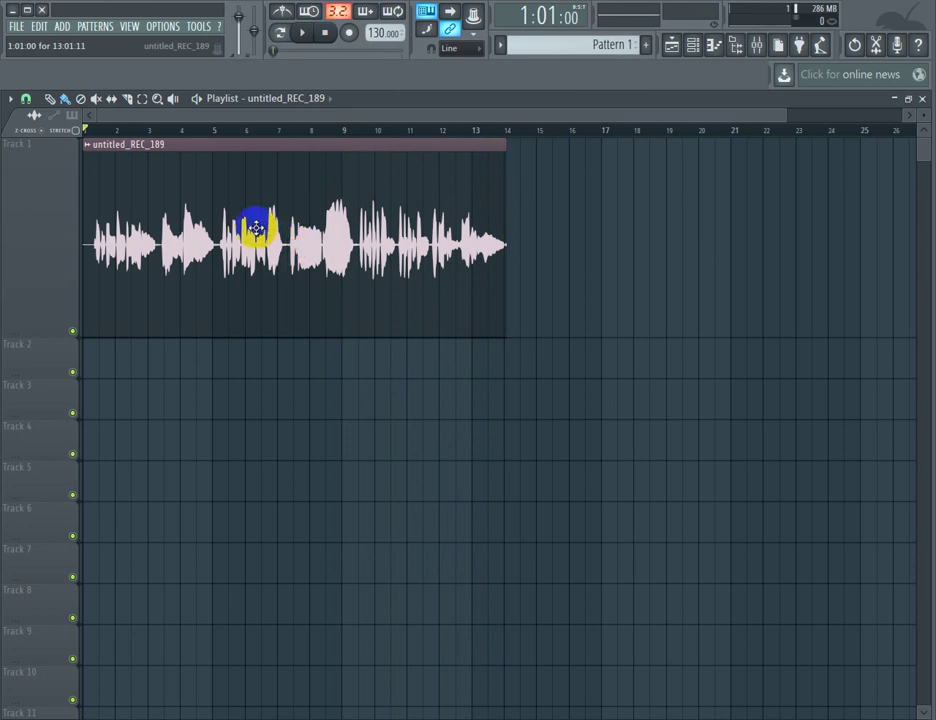
# Delete the second take from Track 1 and bring the mixer back into view.
pyautogui.rightClick(256, 228)
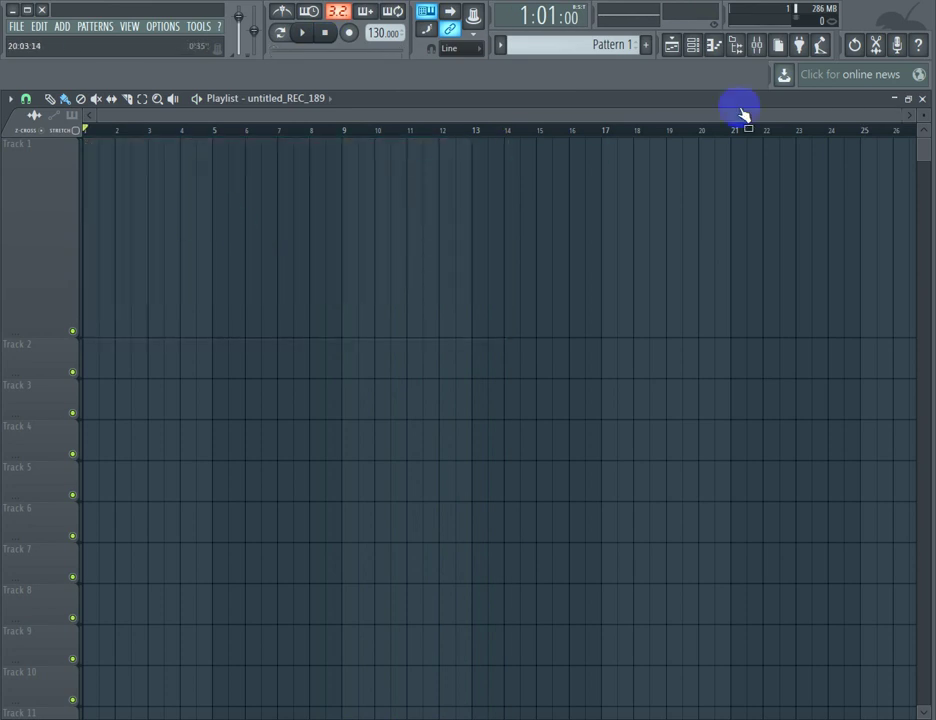
pyautogui.click(759, 47)
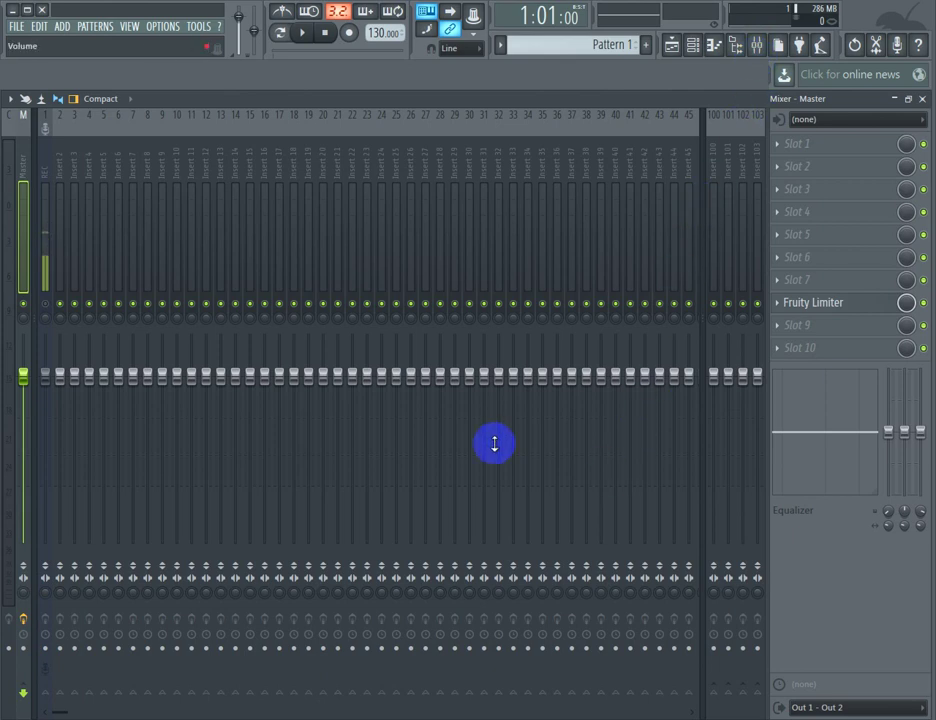
# Route the REC insert into Insert 2, and load Fruity Delay 2 in Insert 2's slot 1 with its input volume lowered.
pyautogui.click(45, 167)
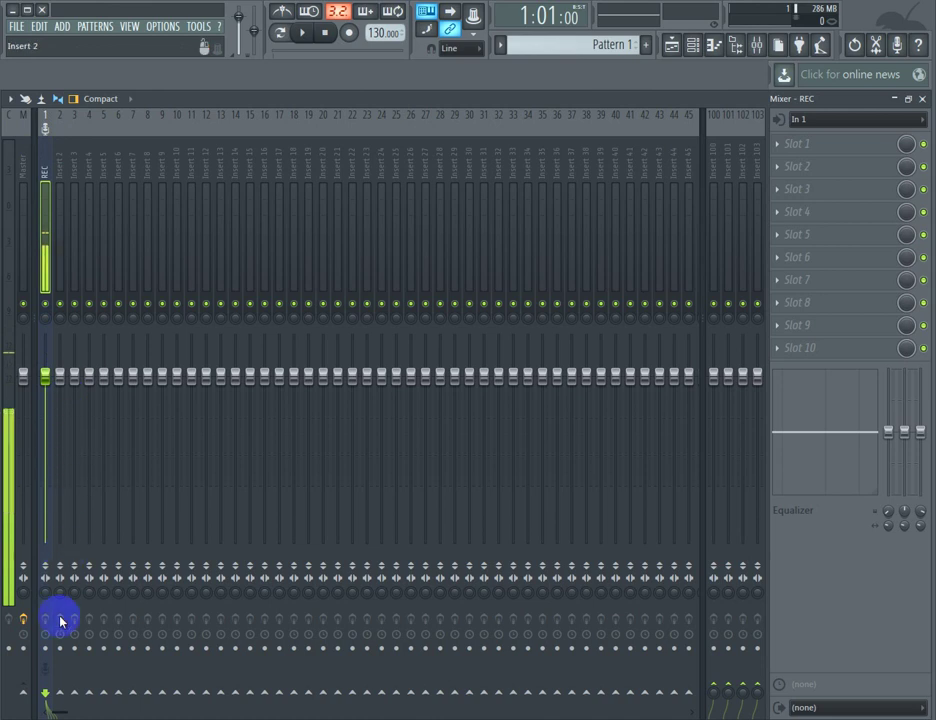
pyautogui.click(60, 693)
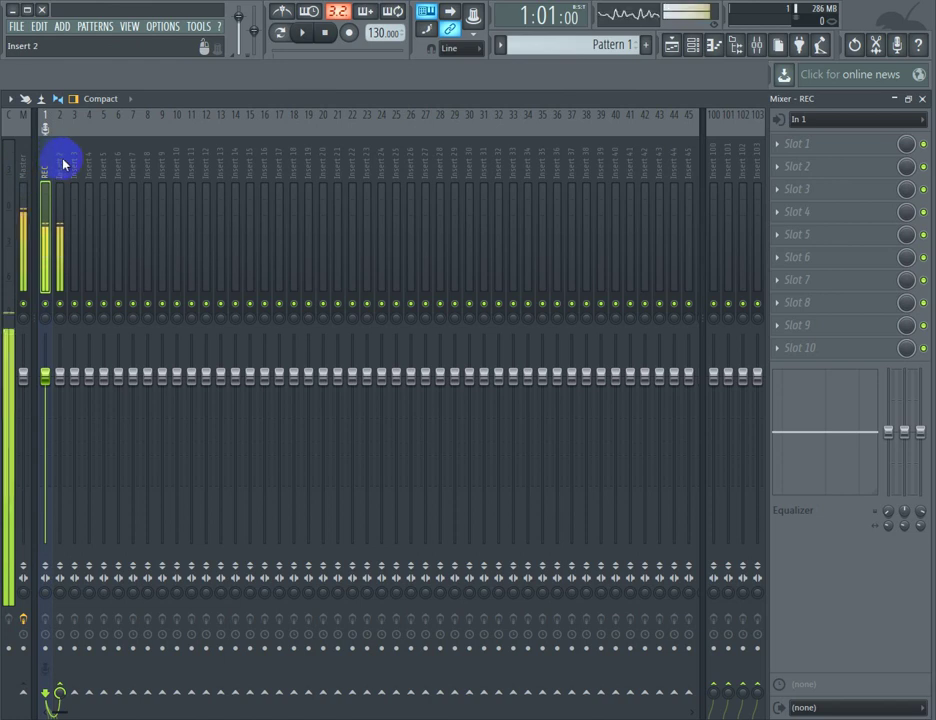
pyautogui.click(62, 163)
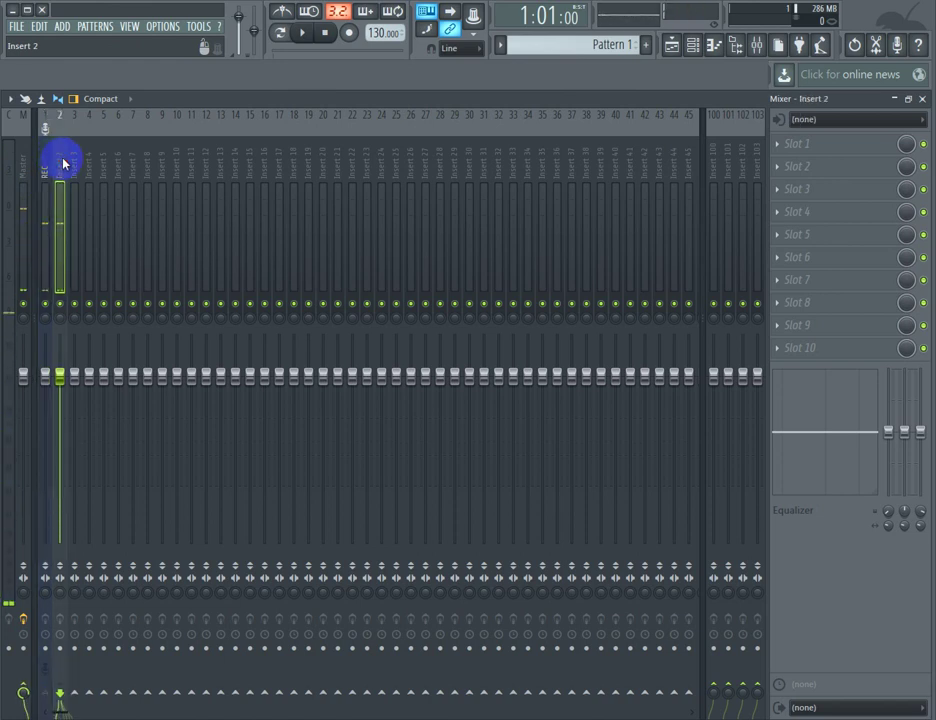
pyautogui.click(782, 143)
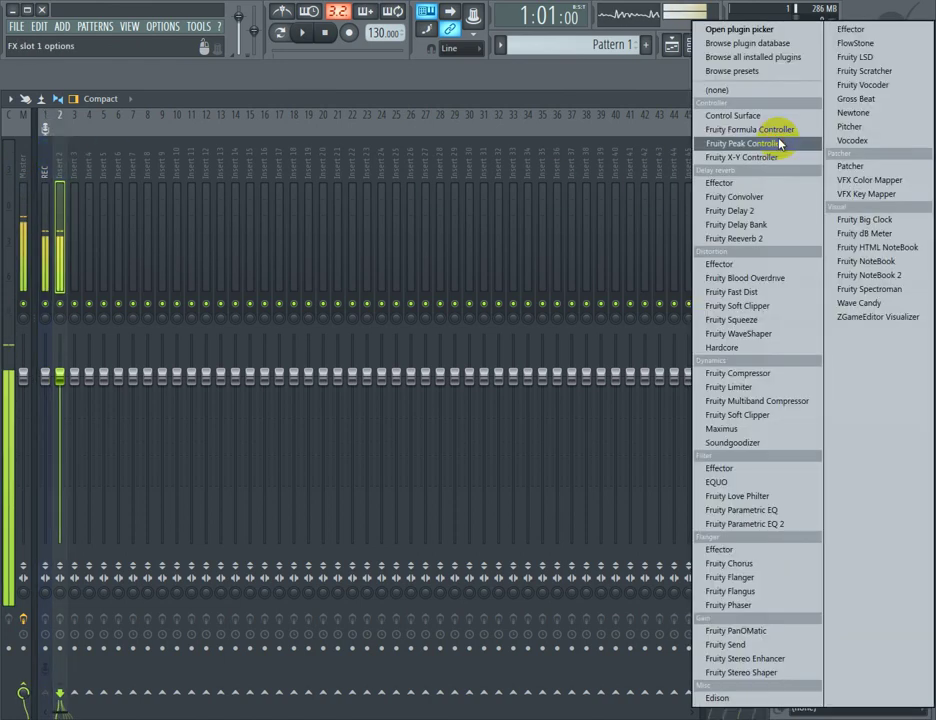
pyautogui.click(786, 211)
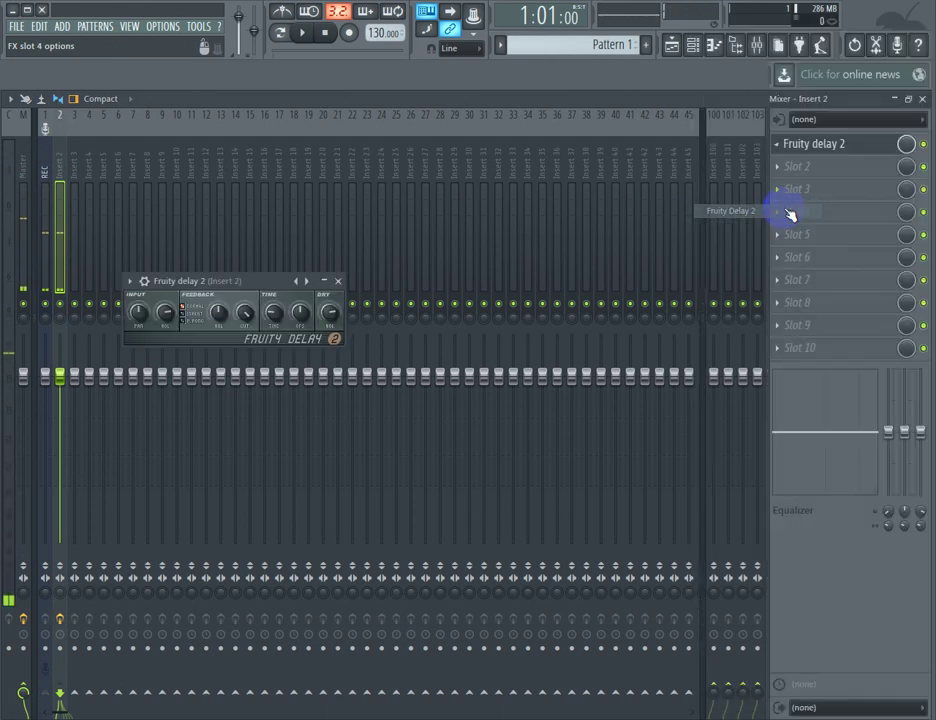
pyautogui.moveTo(166, 312); pyautogui.dragTo(163, 362)
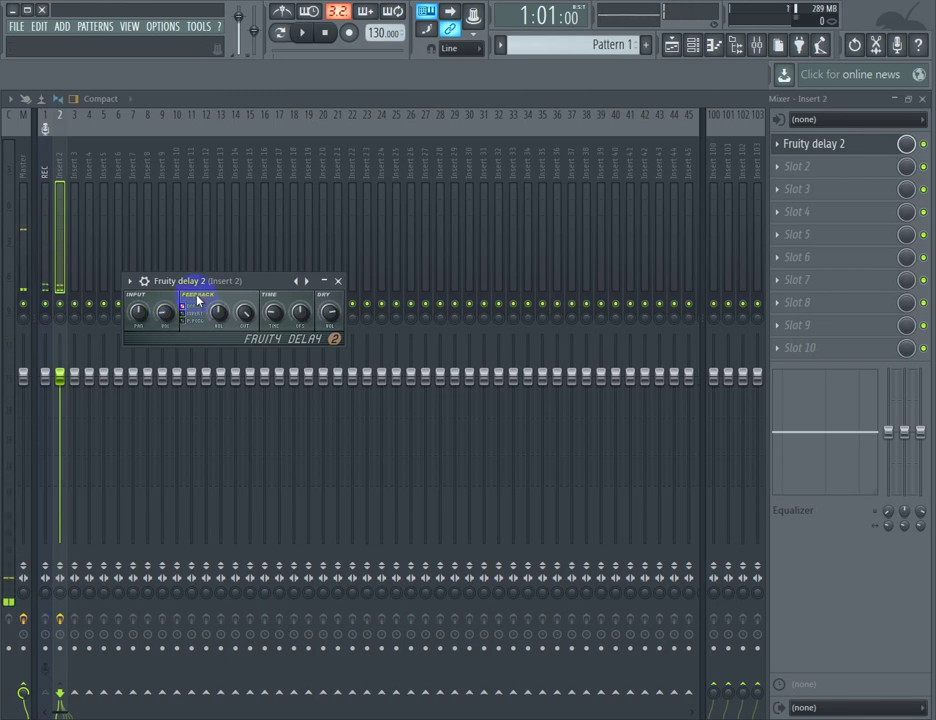
pyautogui.click(339, 281)
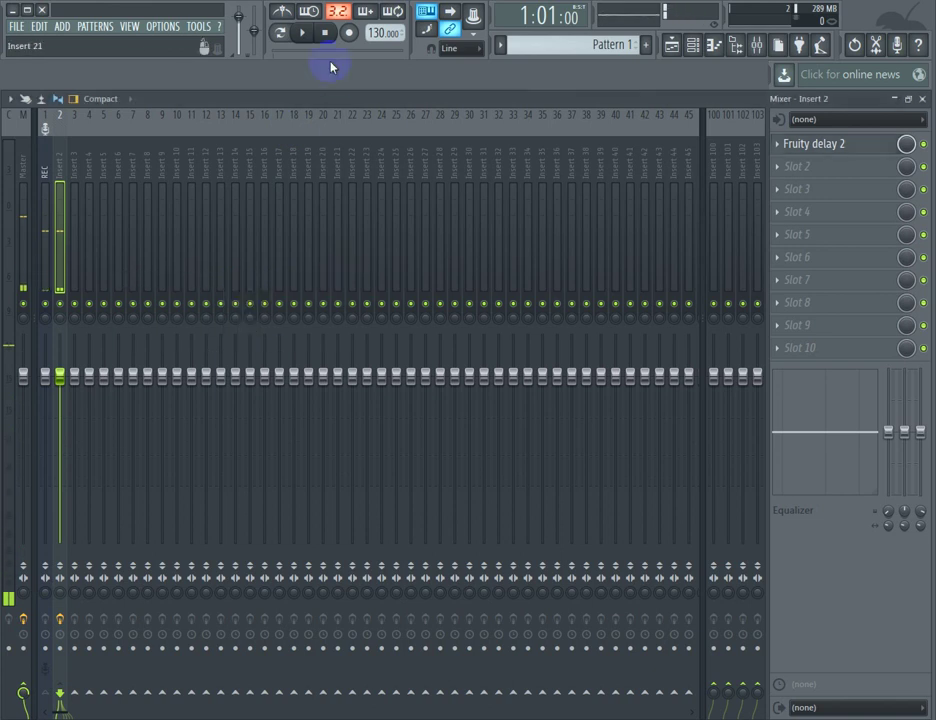
# Record a new vocal take from the REC insert into the playlist as an audio clip.
pyautogui.click(45, 157)
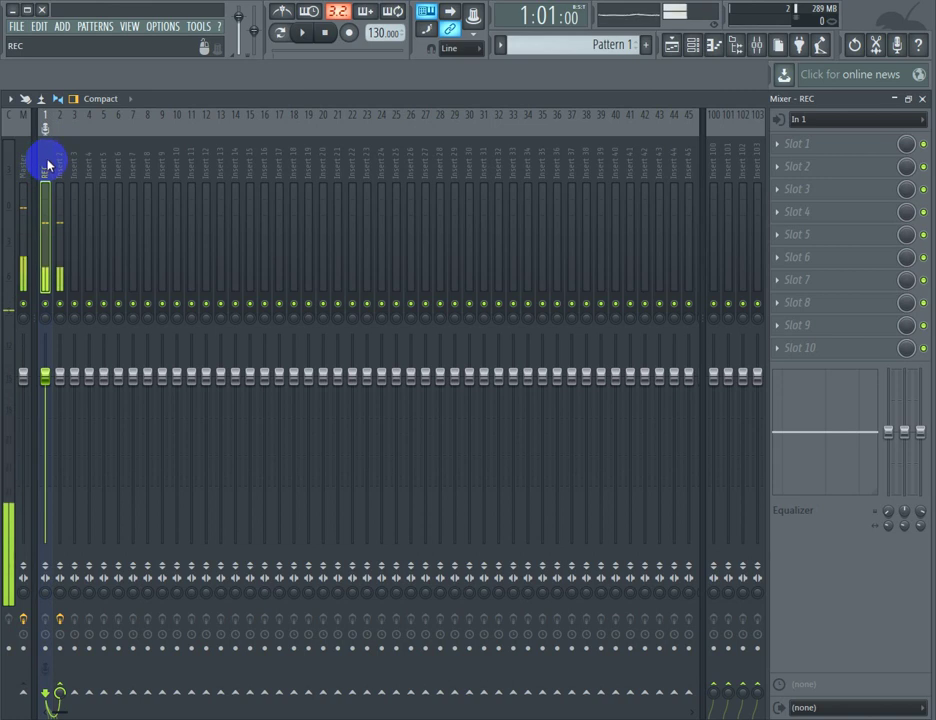
pyautogui.click(352, 34)
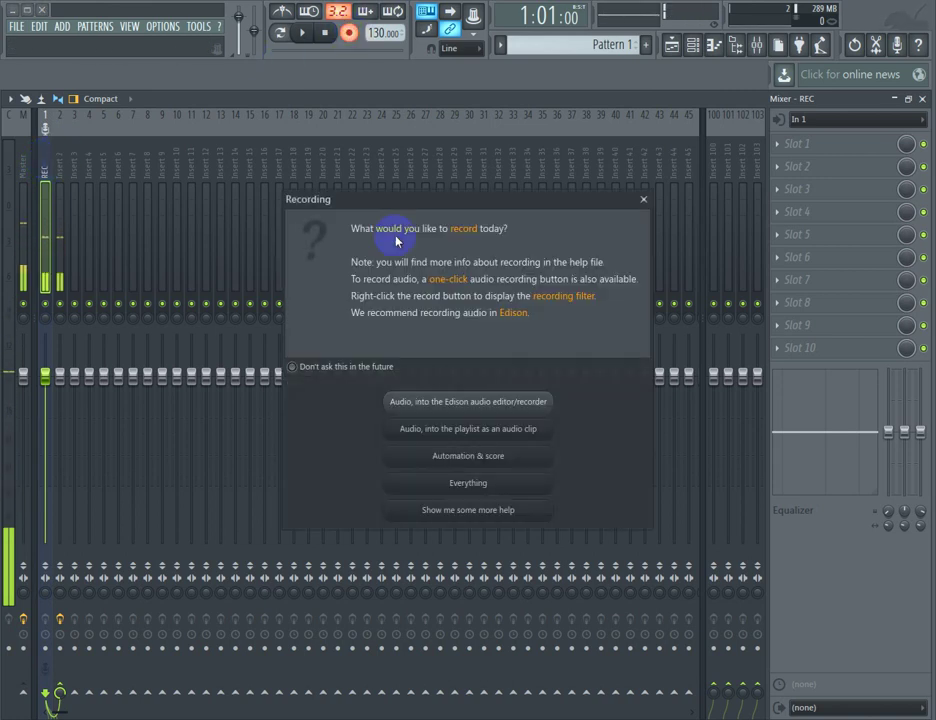
pyautogui.click(643, 200)
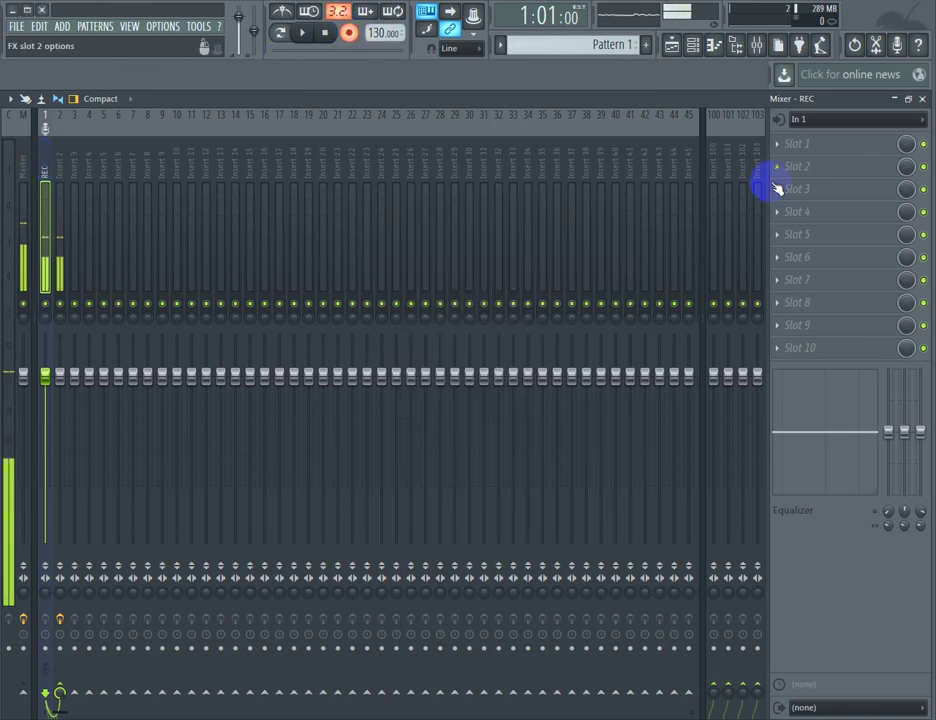
pyautogui.click(922, 100)
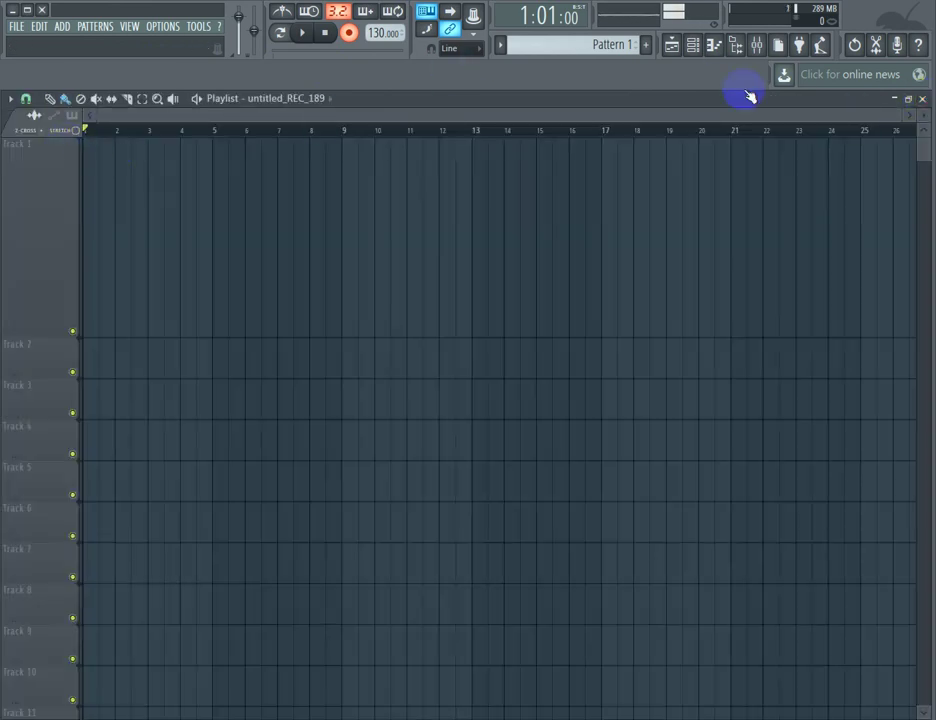
pyautogui.click(757, 45)
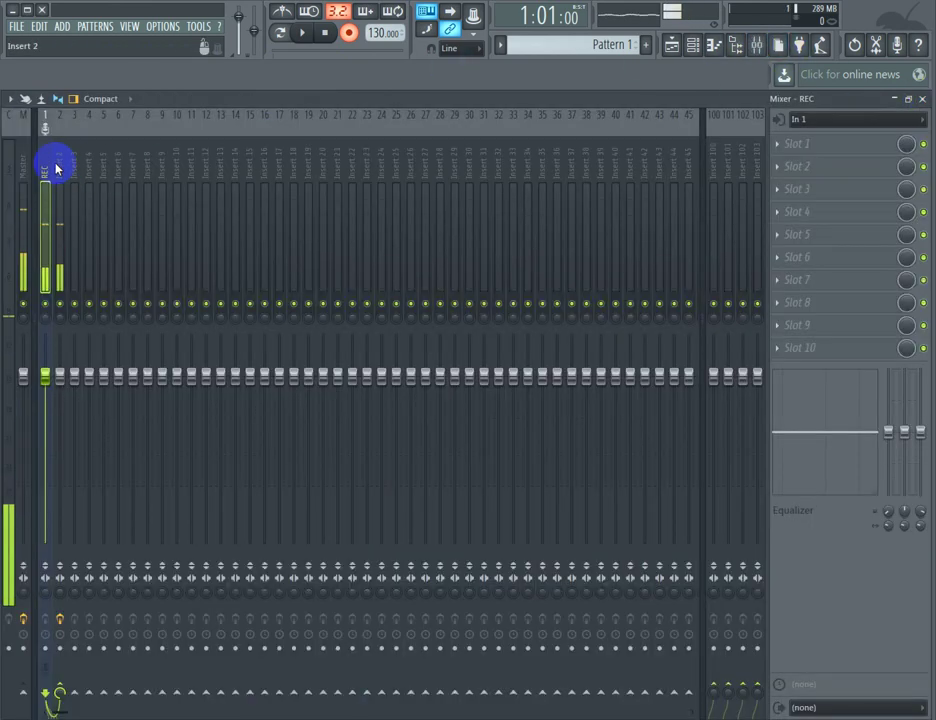
pyautogui.click(350, 34)
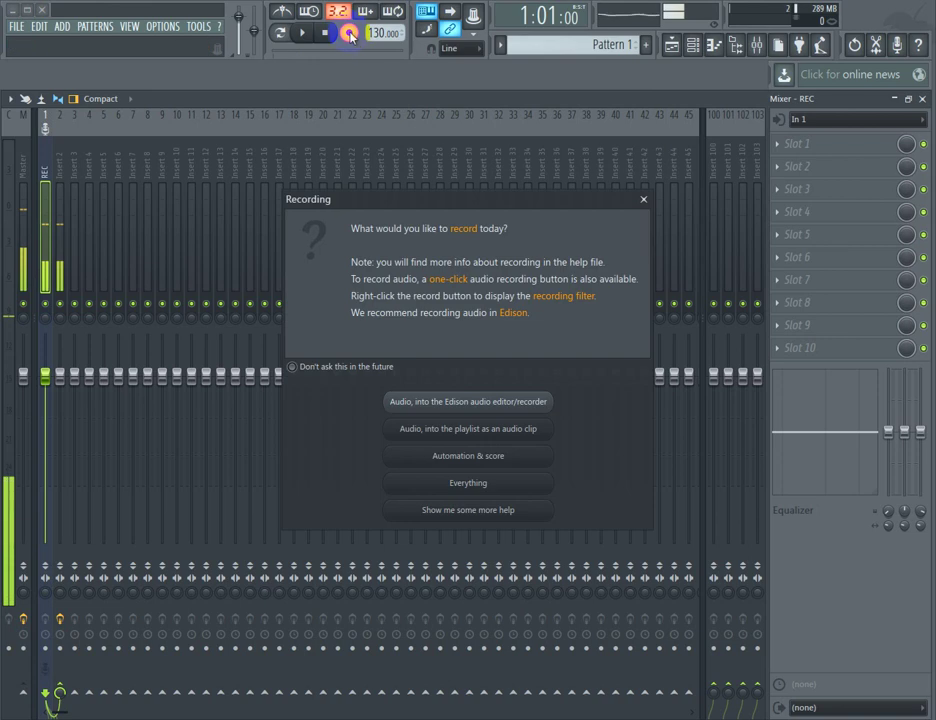
pyautogui.click(439, 432)
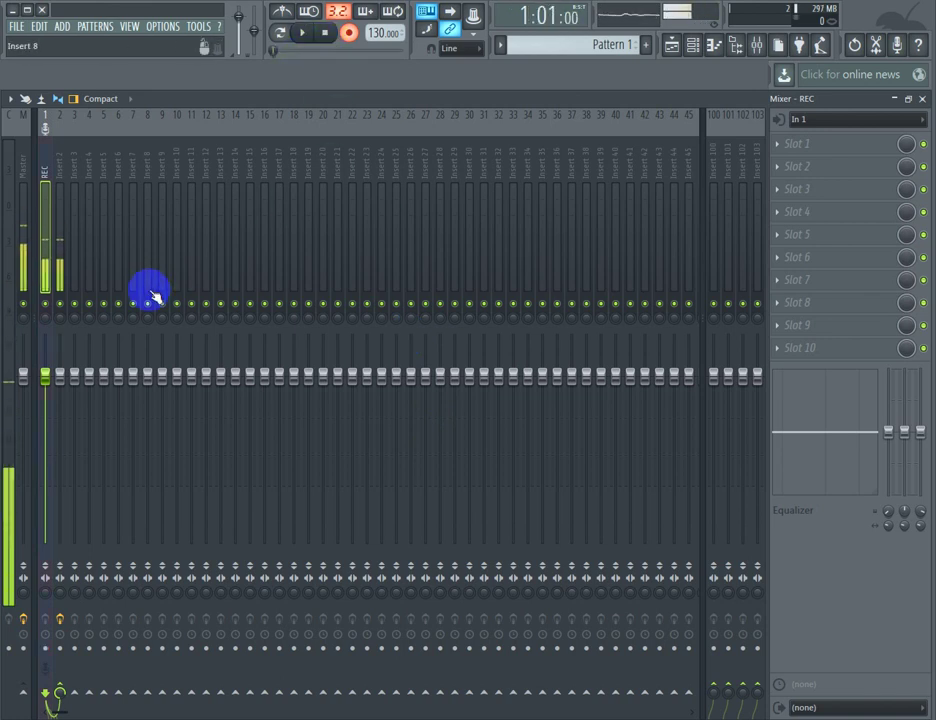
# Bypass Fruity Delay 2 on Insert 2 and return to the playlist.
pyautogui.click(59, 167)
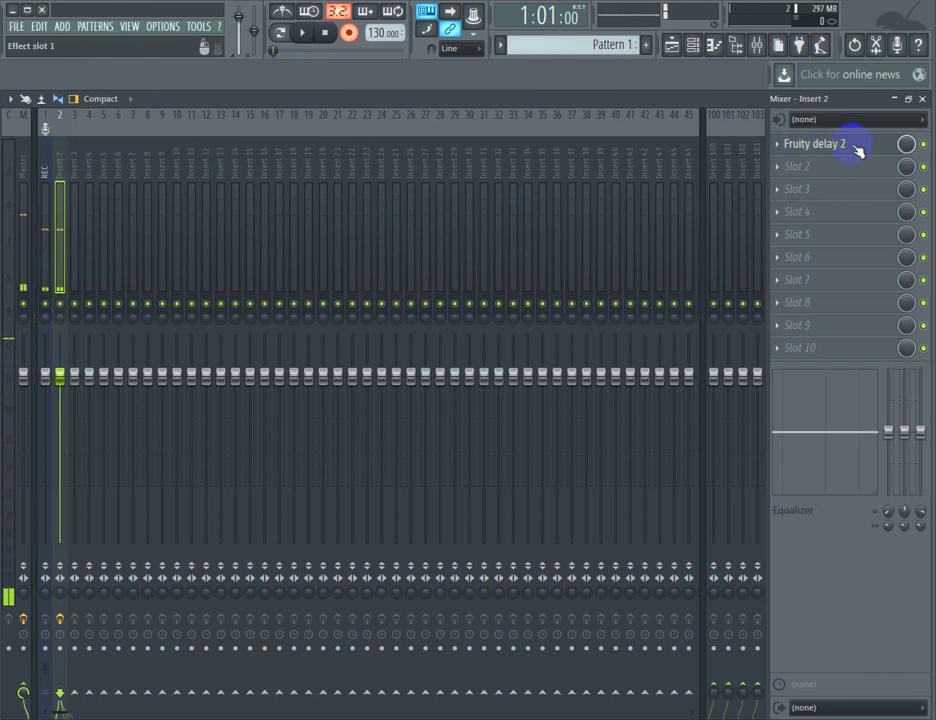
pyautogui.click(923, 144)
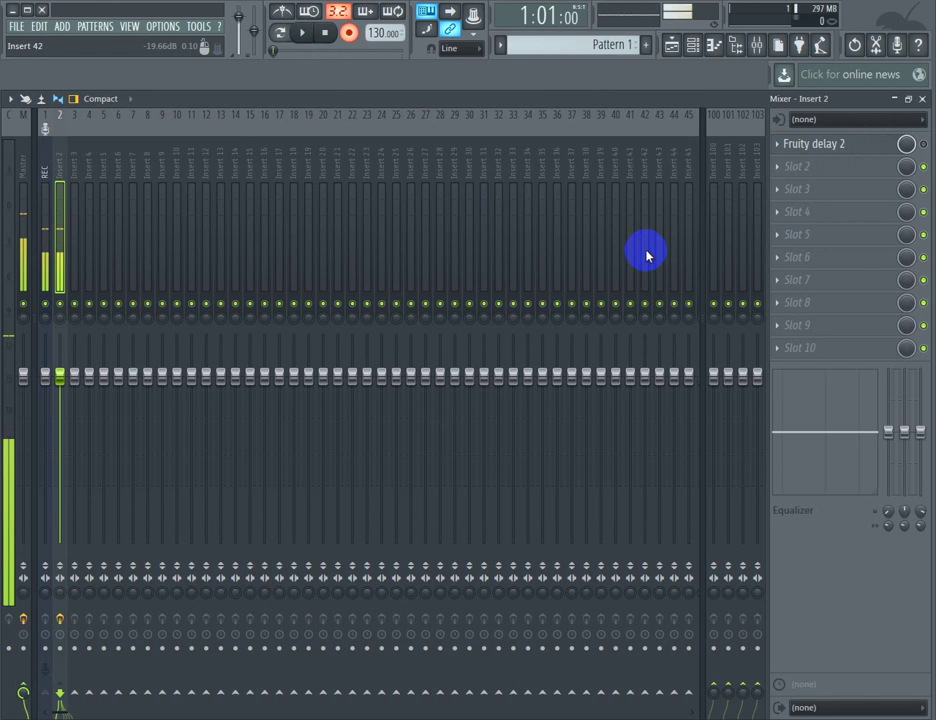
pyautogui.click(922, 99)
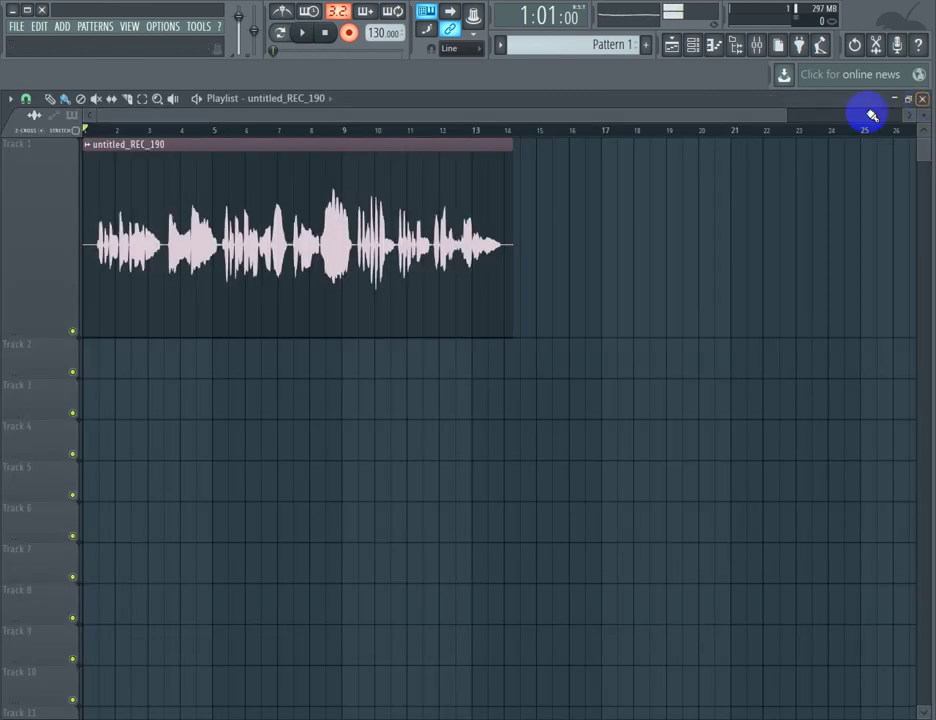
# Route the new take to the Master mixer track in its channel settings, and mute the REC insert.
pyautogui.doubleClick(132, 166)
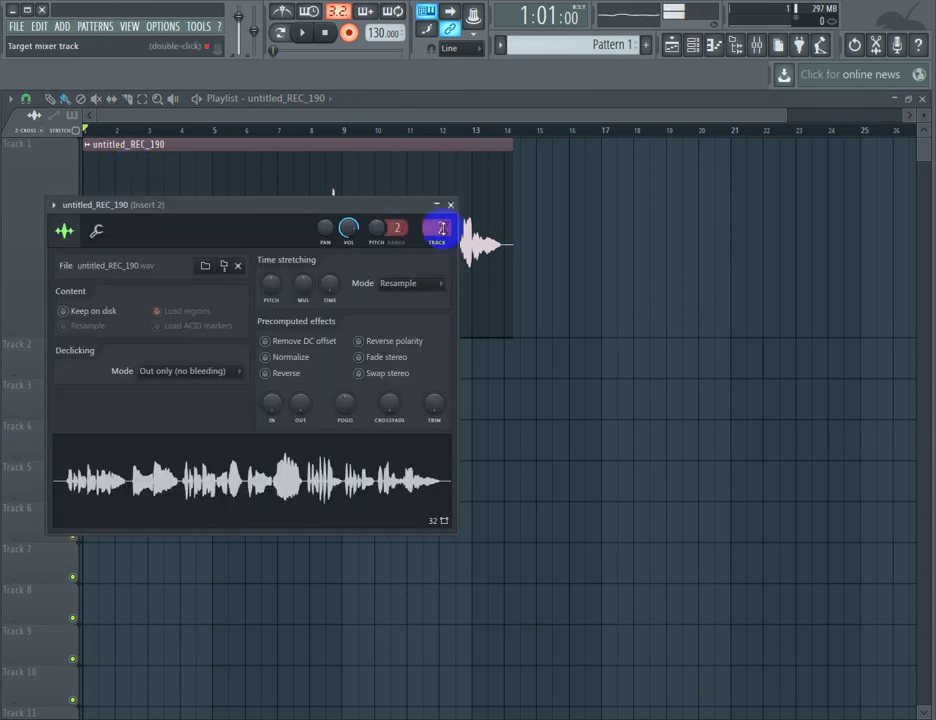
pyautogui.moveTo(440, 229); pyautogui.dragTo(440, 232)
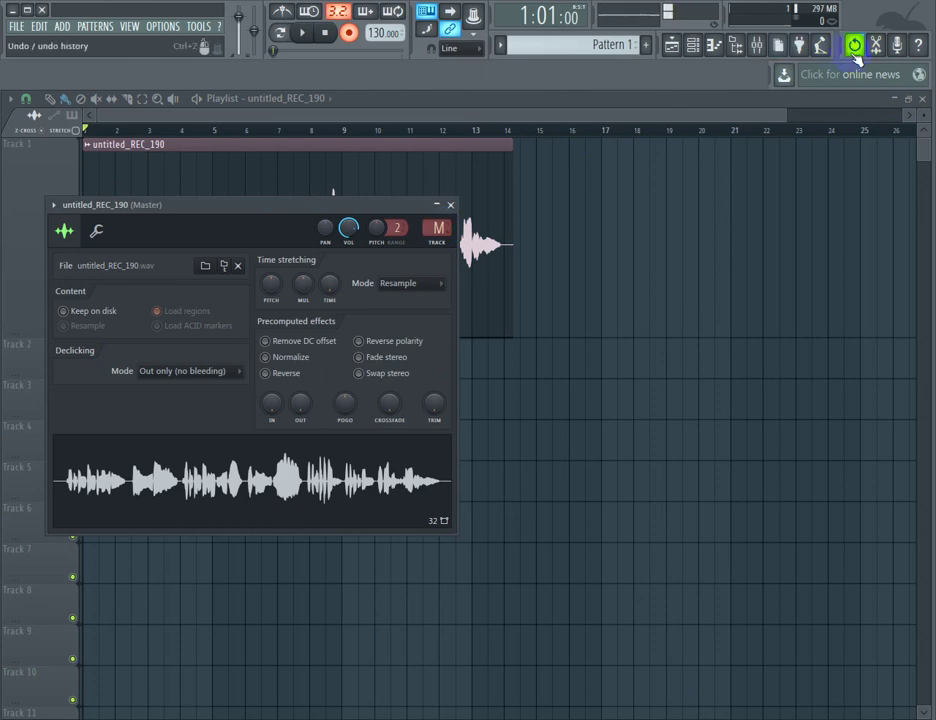
pyautogui.click(763, 48)
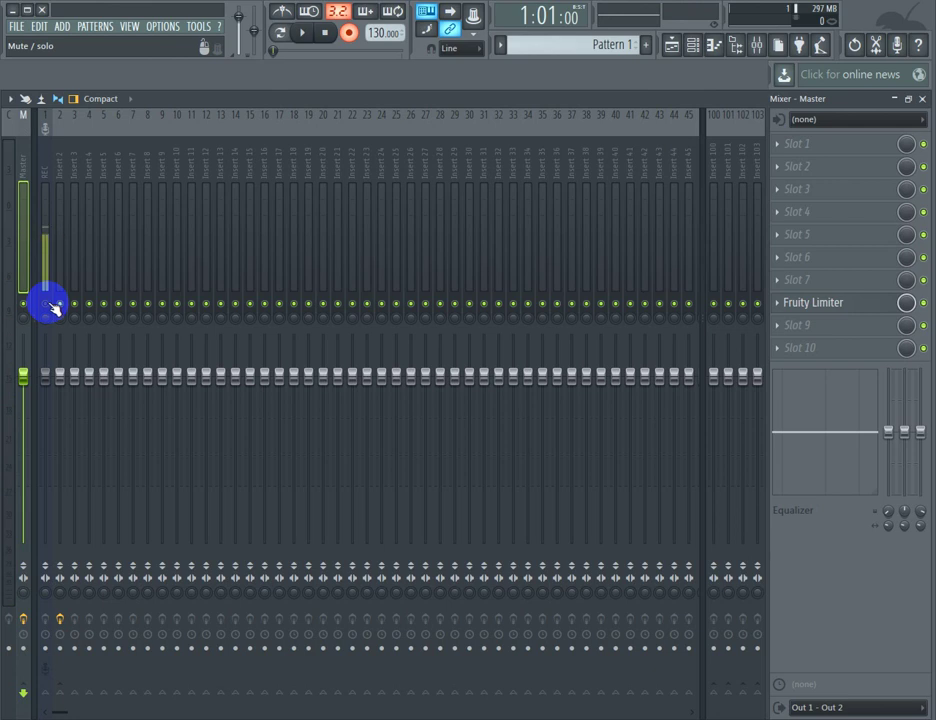
pyautogui.click(47, 304)
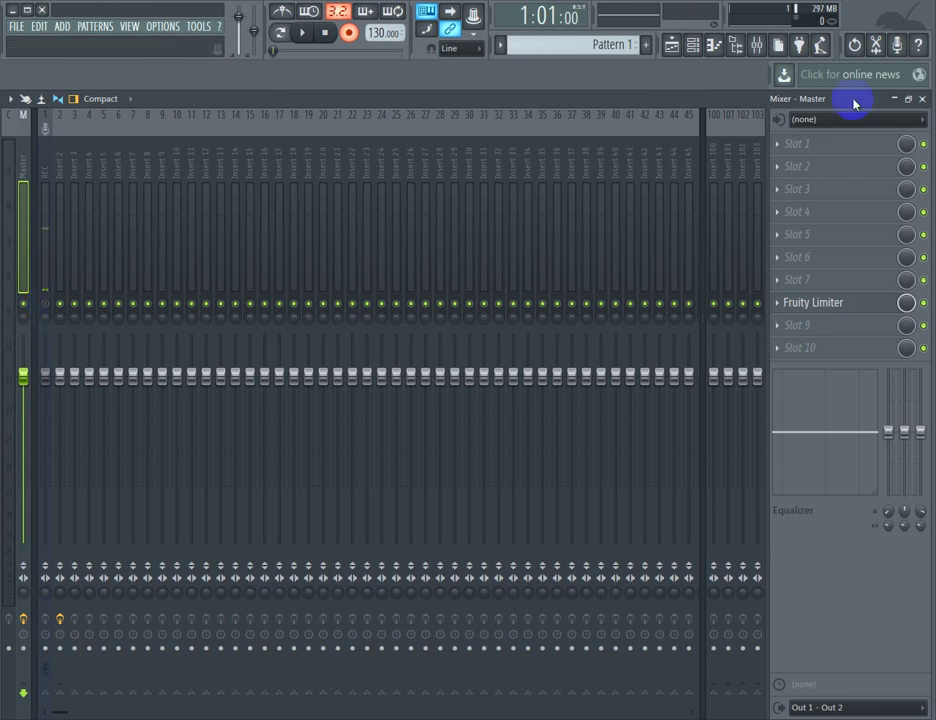
pyautogui.click(922, 99)
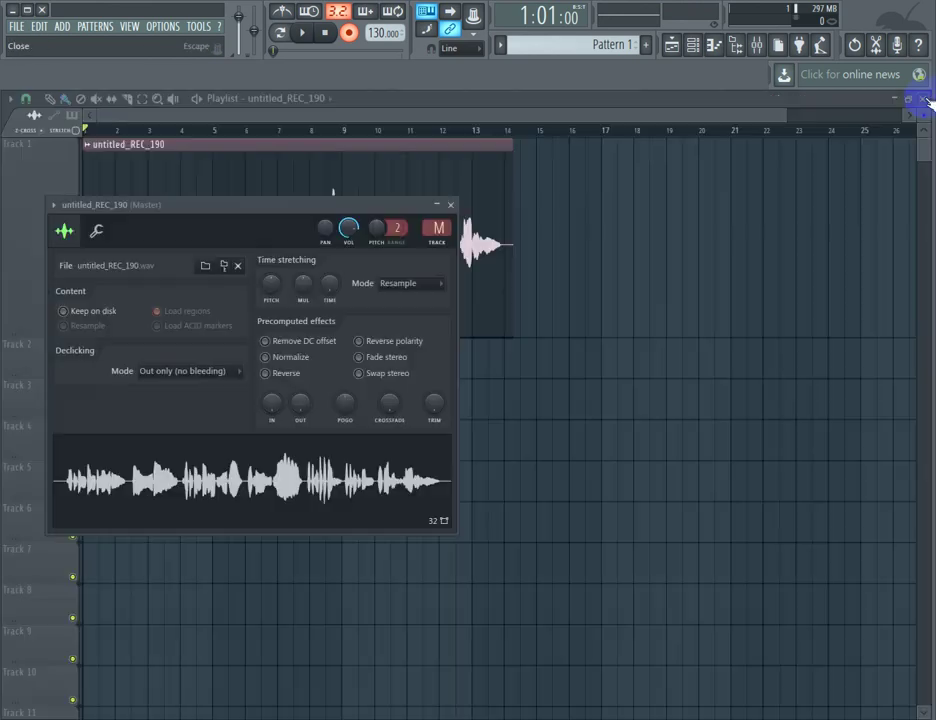
# Close the take's channel settings, disarm recording and play the take while watching its signal in the mixer.
pyautogui.click(449, 204)
pyautogui.click(311, 35)
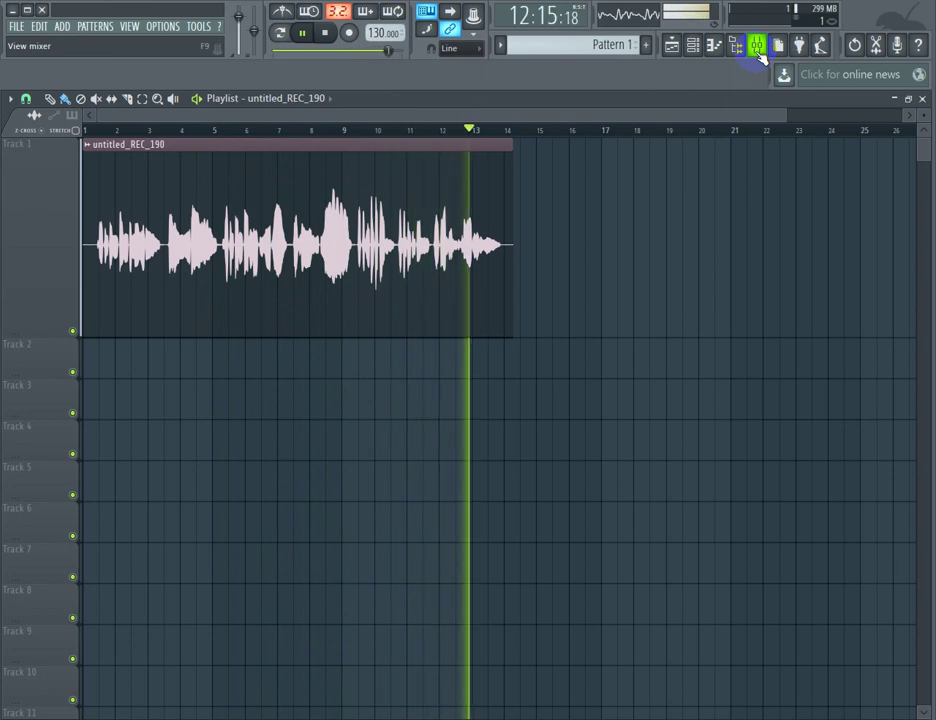
pyautogui.click(758, 50)
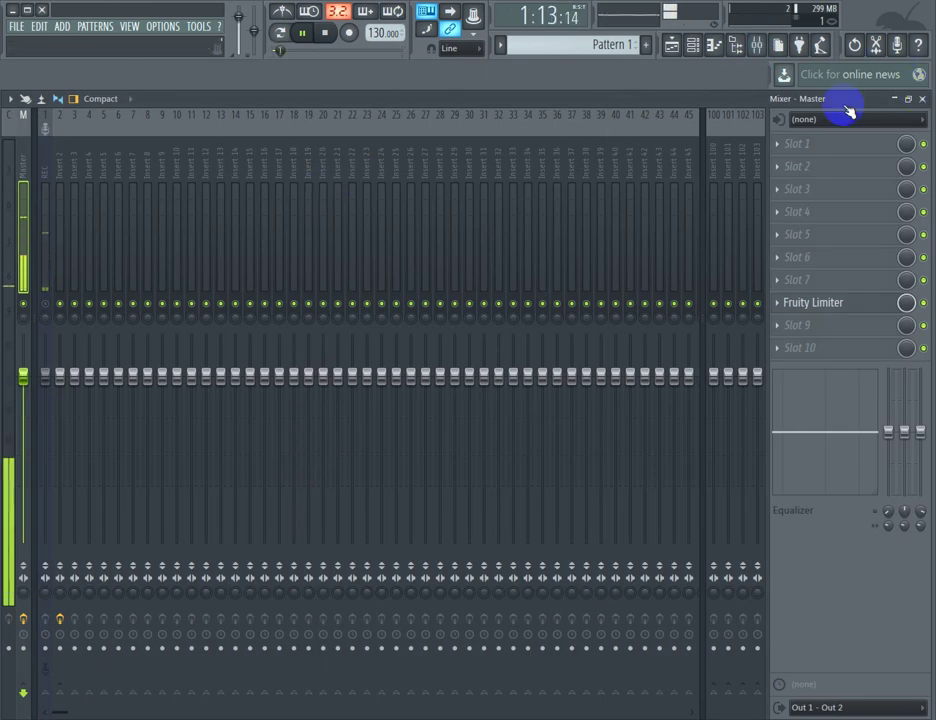
pyautogui.click(328, 34)
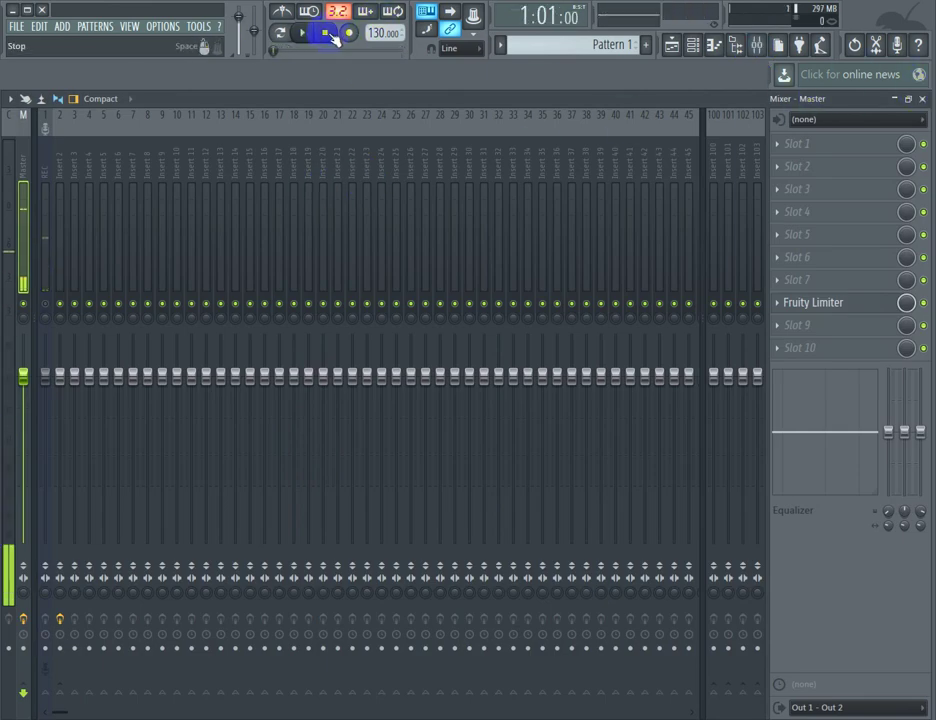
pyautogui.click(922, 101)
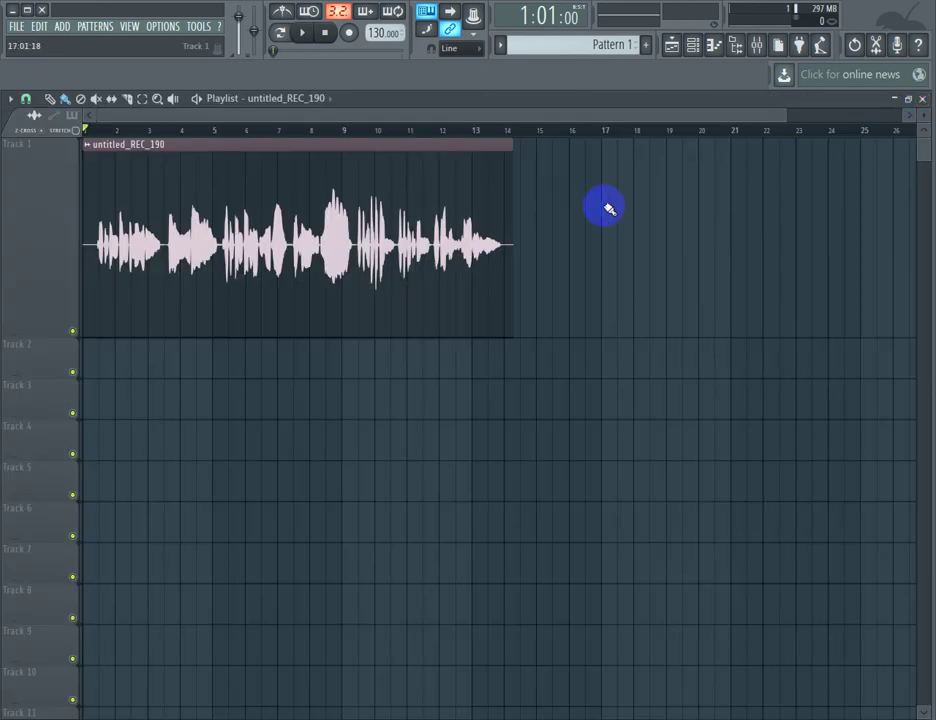
# Check the effect slots of Insert 2 in the mixer and the take's target mixer track in its channel settings.
pyautogui.click(757, 44)
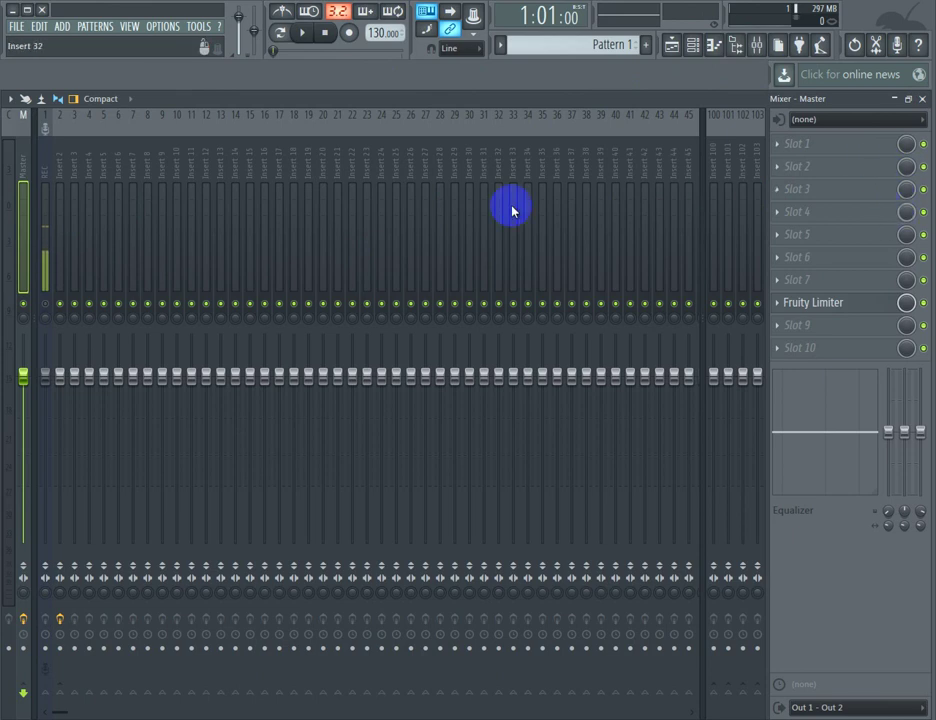
pyautogui.click(58, 170)
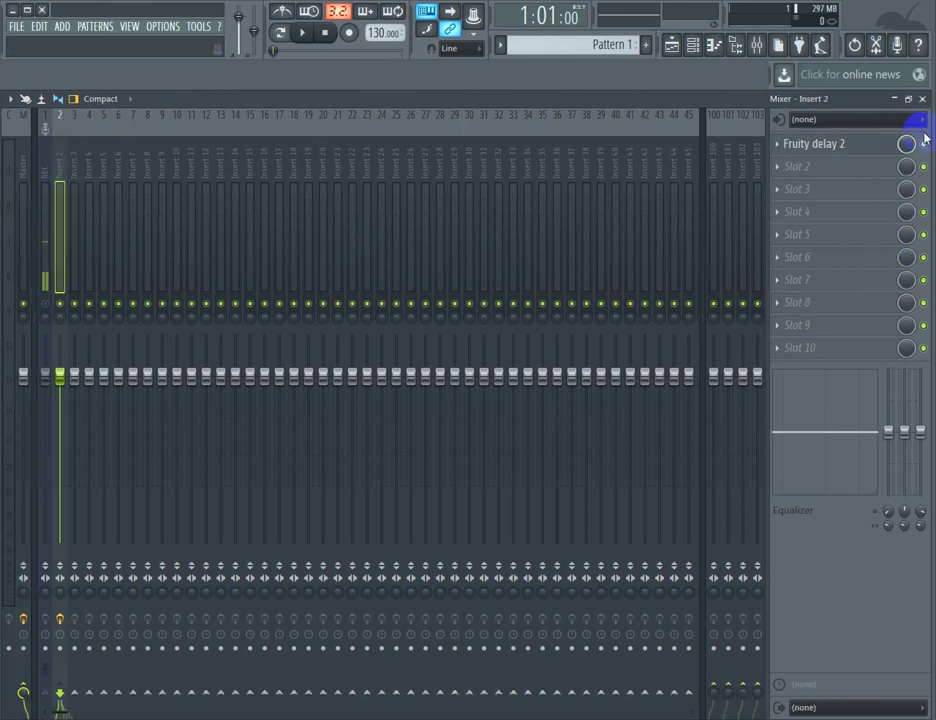
pyautogui.click(921, 100)
pyautogui.doubleClick(192, 209)
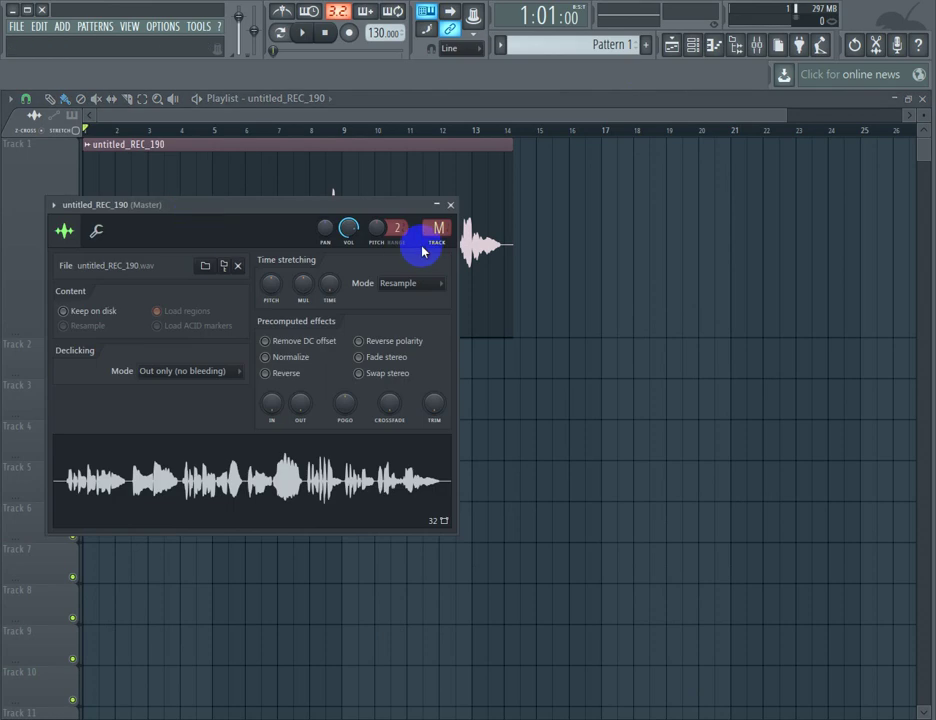
pyautogui.click(450, 205)
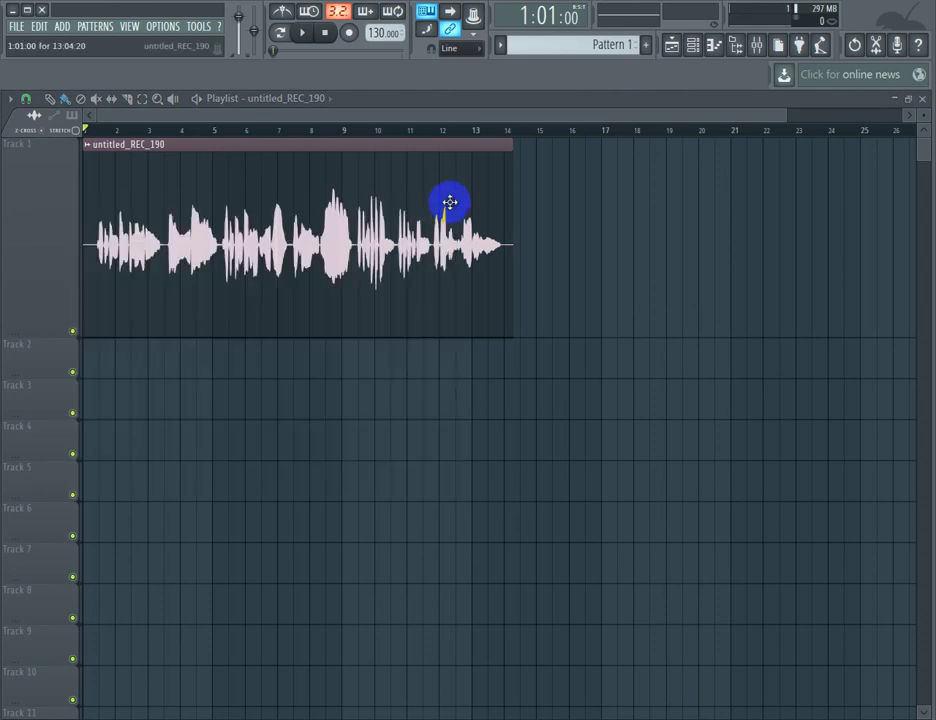
# Play the take in the playlist twice to hear whether the delay was recorded, and review Insert 2 in the mixer.
pyautogui.click(306, 38)
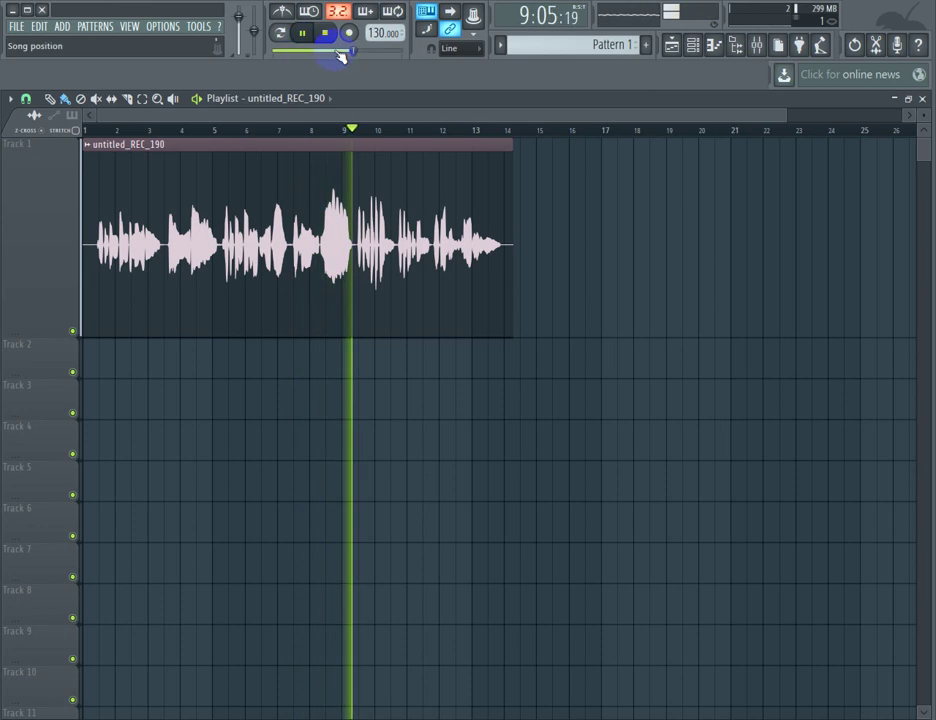
pyautogui.click(328, 35)
pyautogui.click(757, 44)
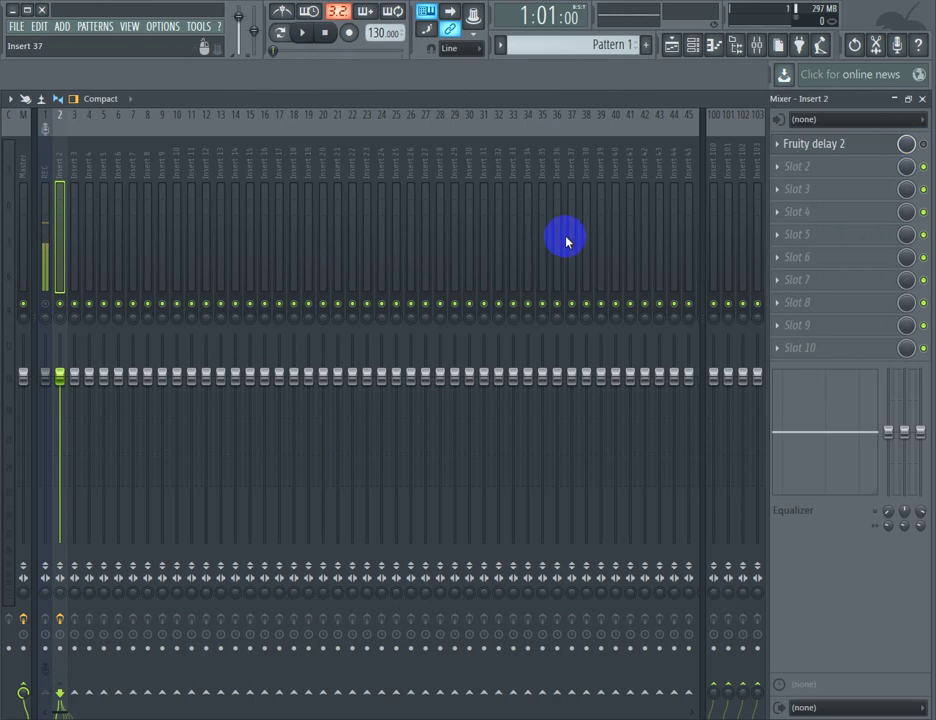
pyautogui.click(922, 100)
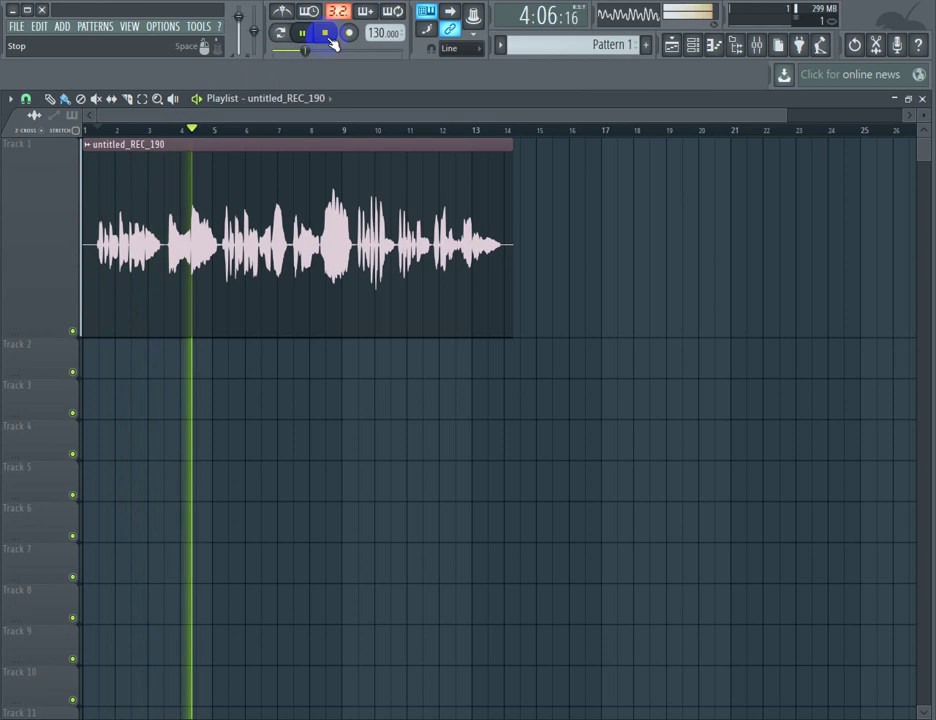
pyautogui.click(327, 35)
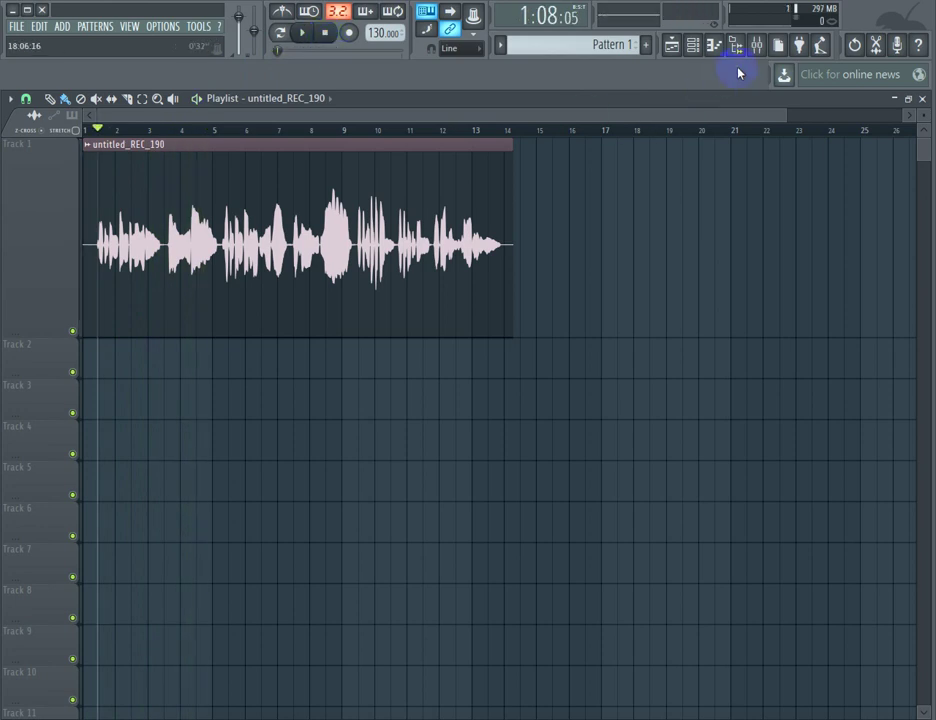
pyautogui.click(760, 52)
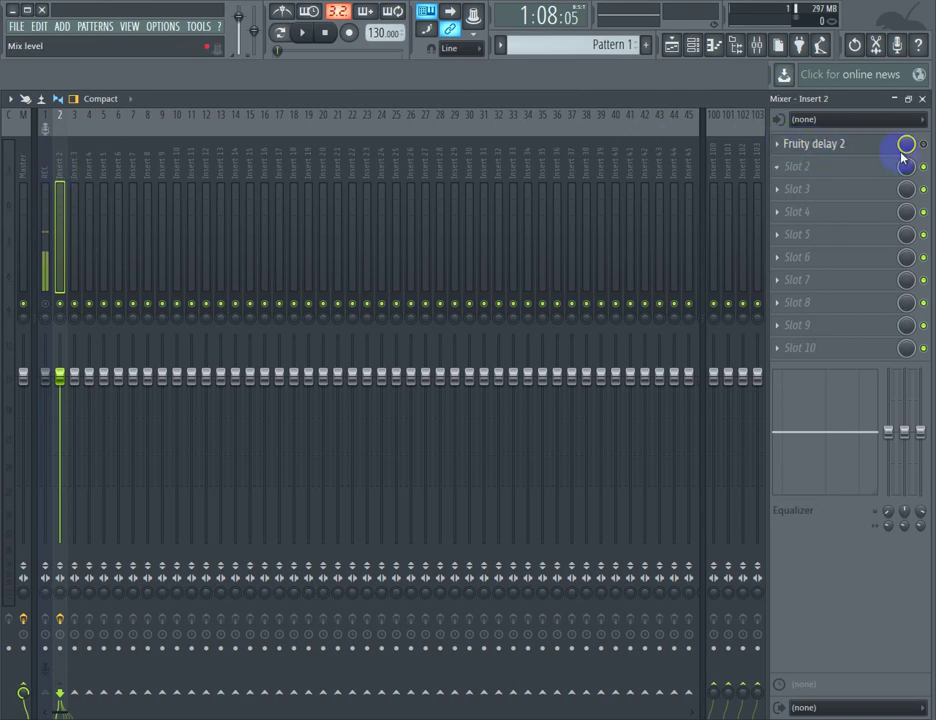
# Replace the delay on Insert 2 with Fruity Reeverb 2, moved to slot 3, and load Fruity Parametric EQ 2 in slot 1.
pyautogui.click(786, 150)
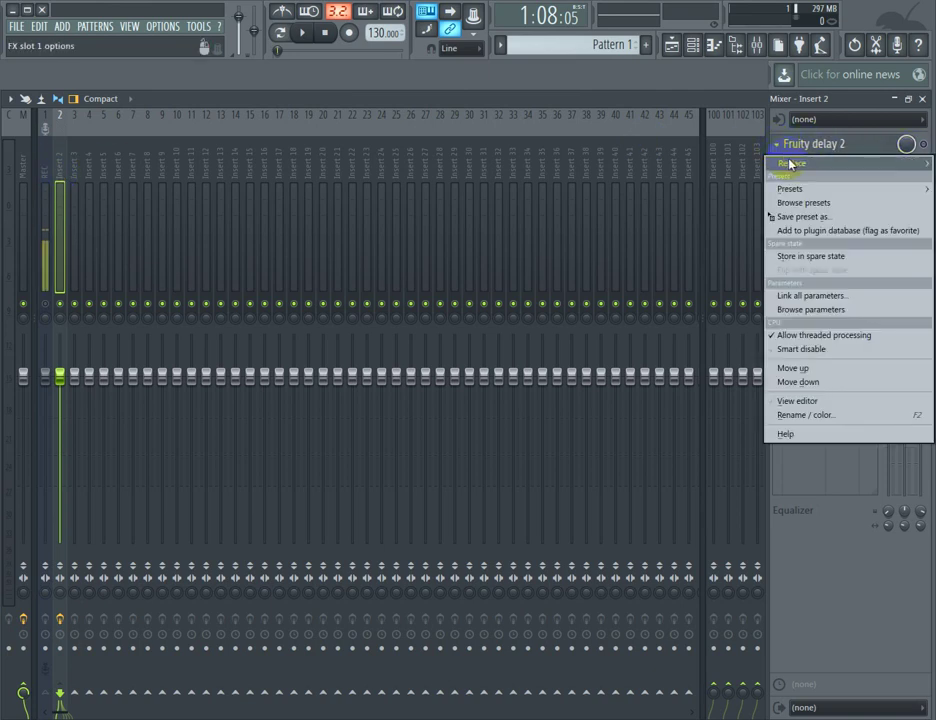
pyautogui.moveTo(782, 163)
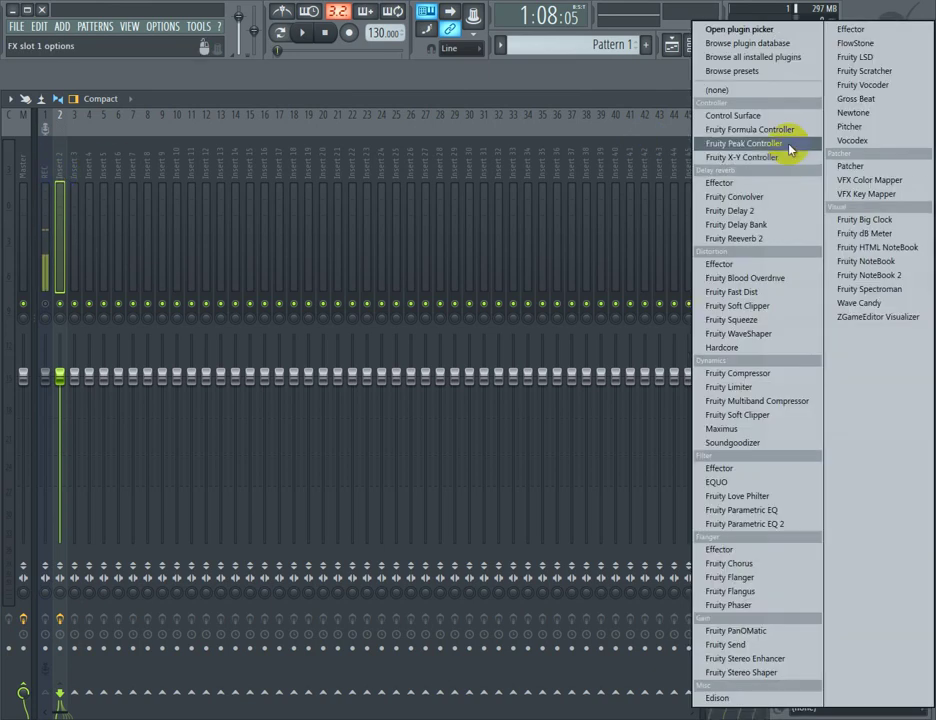
pyautogui.click(788, 238)
pyautogui.moveTo(815, 144); pyautogui.dragTo(830, 195)
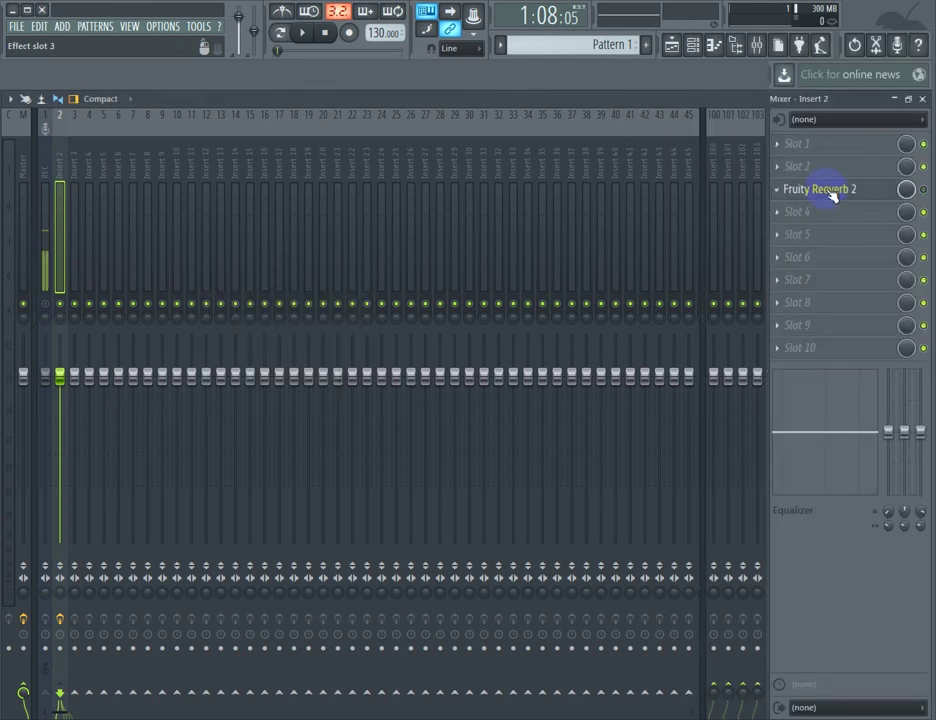
pyautogui.click(799, 144)
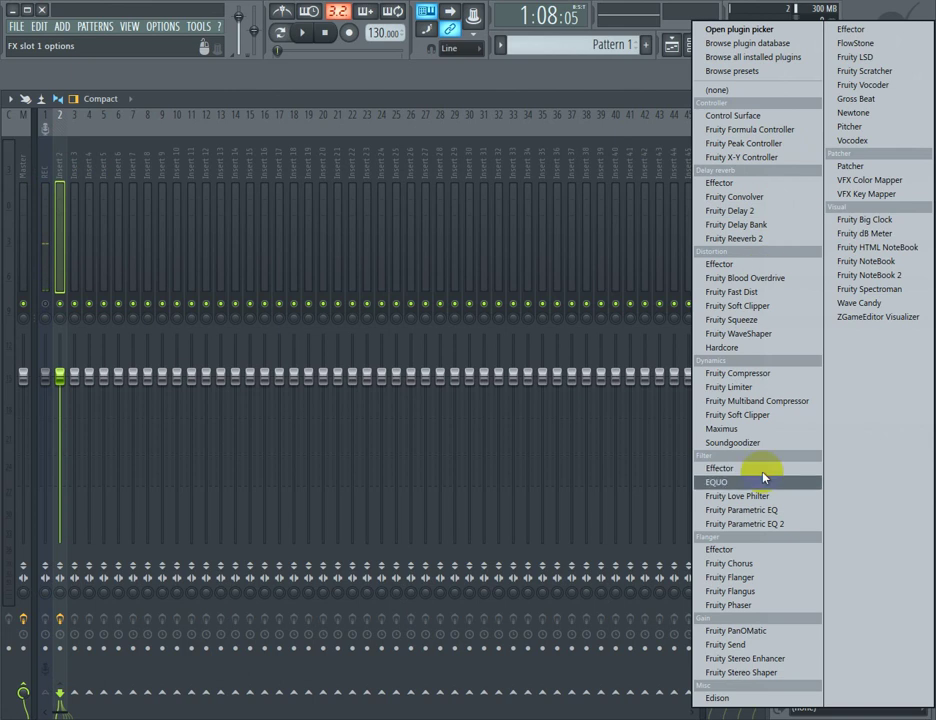
pyautogui.click(757, 523)
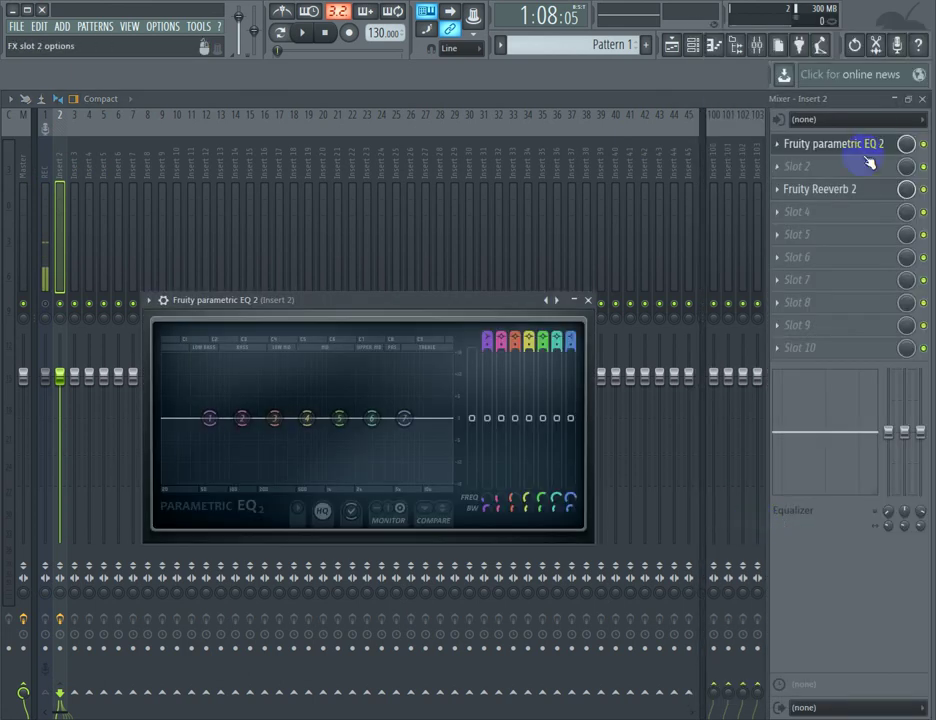
# Play the take and lower the wet level of Insert 2's Fruity Reeverb 2 to 23%.
pyautogui.click(300, 33)
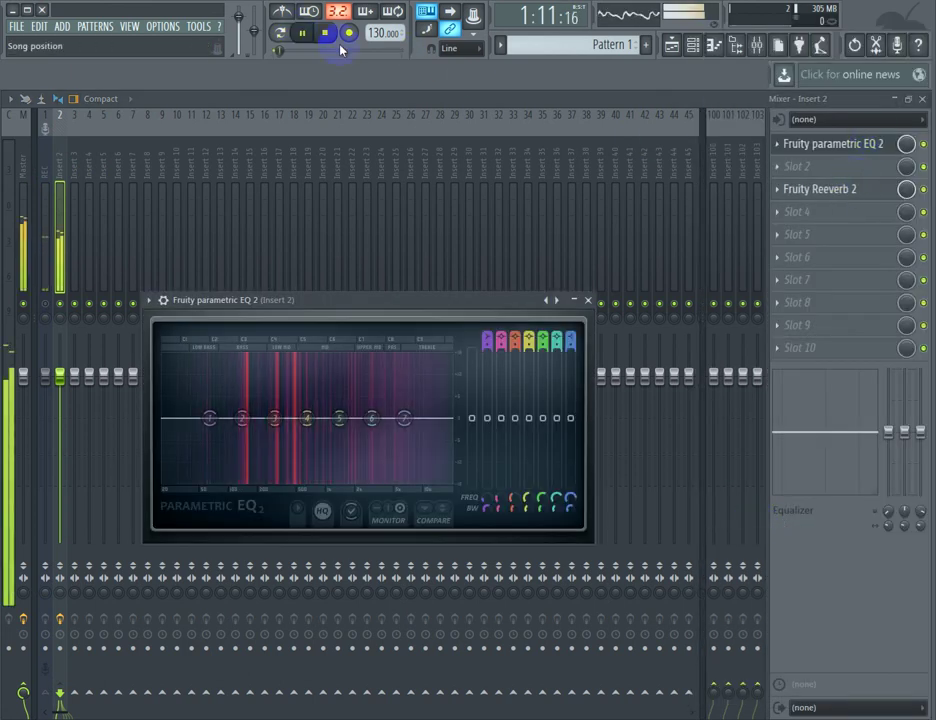
pyautogui.click(829, 197)
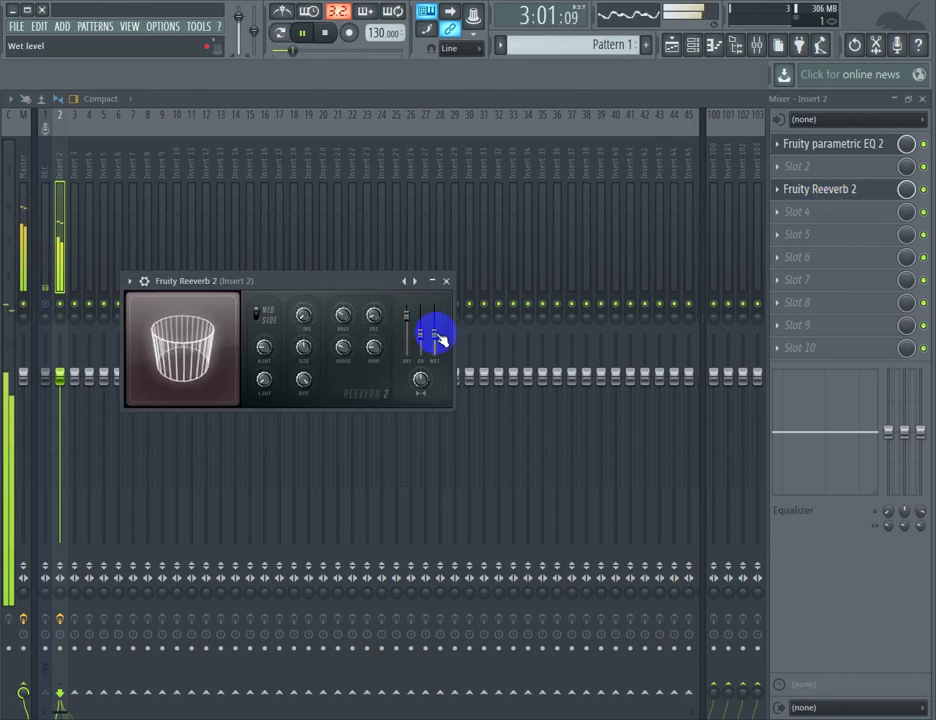
pyautogui.moveTo(435, 334)
pyautogui.mouseDown()
pyautogui.moveTo(436, 350)
pyautogui.moveTo(409, 314)
pyautogui.moveTo(436, 343)
pyautogui.mouseUp()
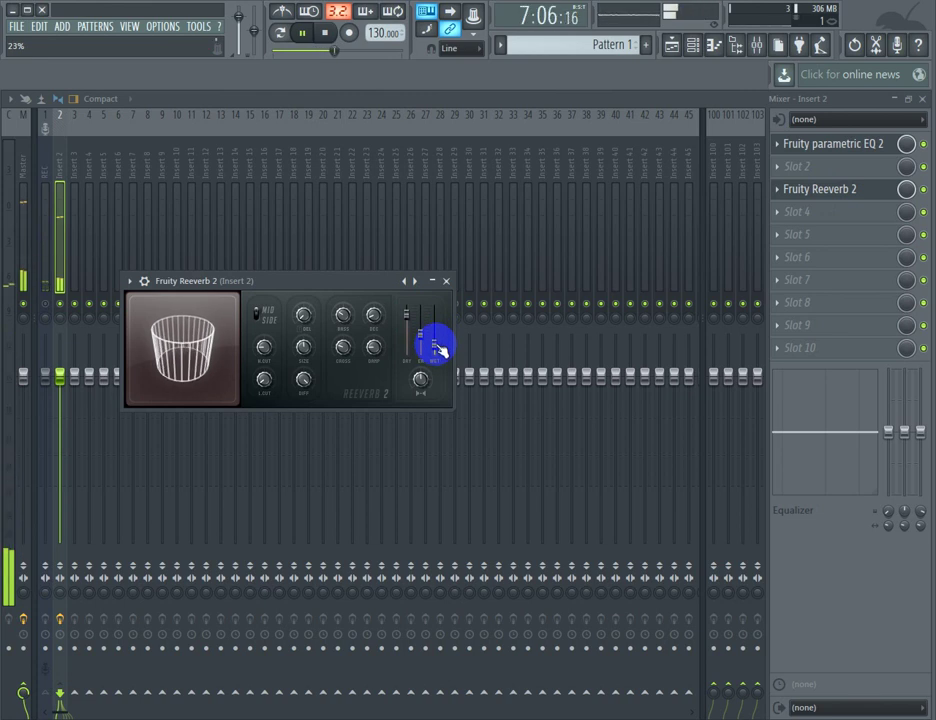
# Shape Insert 2's Parametric EQ 2 during playback: cut the lows with band 1, slightly boost the treble with band 6 and slightly lower band 7.
pyautogui.click(840, 146)
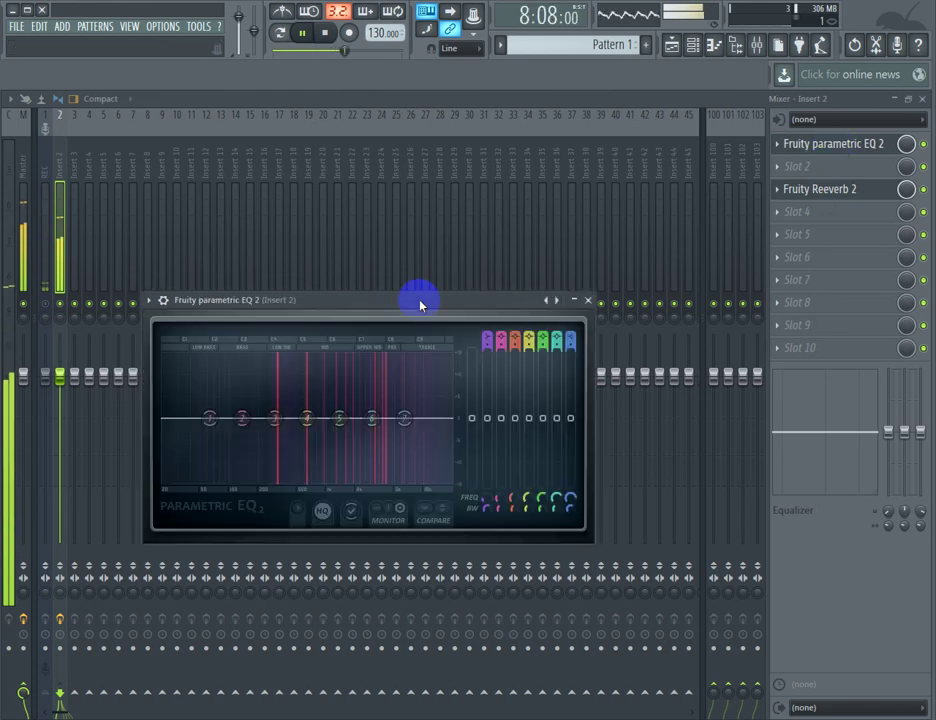
pyautogui.moveTo(222, 419); pyautogui.dragTo(240, 452)
pyautogui.moveTo(404, 419); pyautogui.dragTo(433, 419)
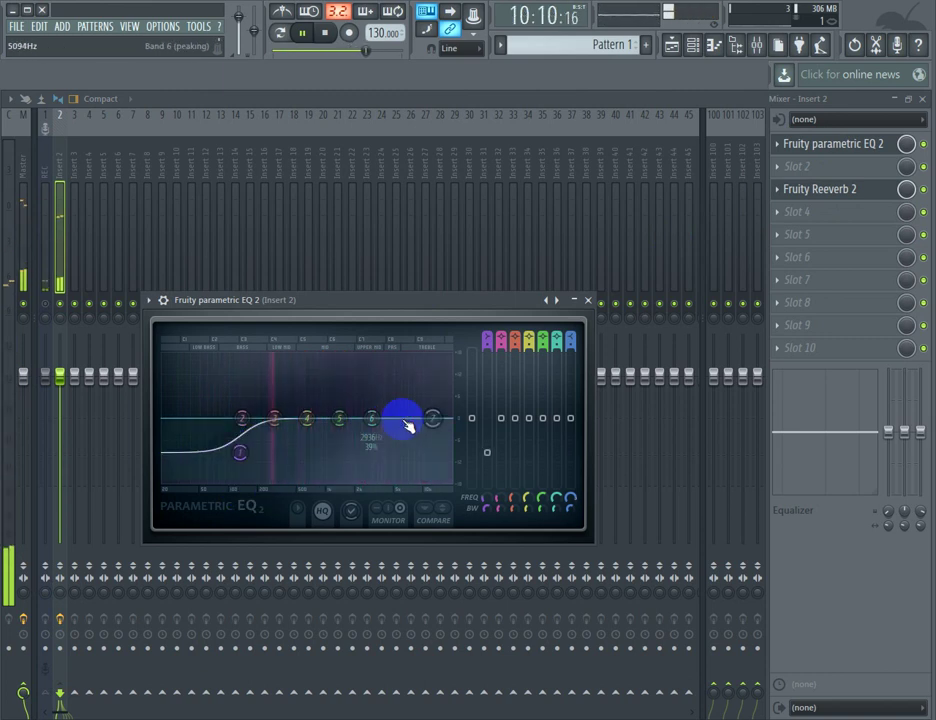
pyautogui.moveTo(372, 419); pyautogui.dragTo(440, 426)
pyautogui.moveTo(240, 452)
pyautogui.mouseDown()
pyautogui.moveTo(224, 475)
pyautogui.moveTo(232, 461)
pyautogui.mouseUp()
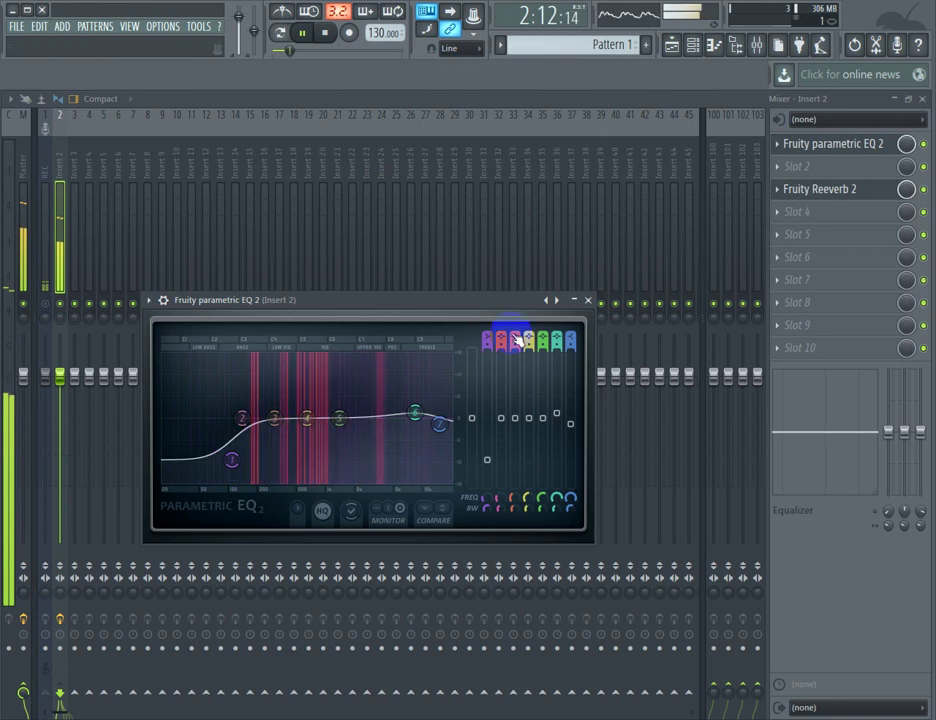
# Reduce the wet level of Insert 2's Fruity Reeverb 2 to 20% and stop playback.
pyautogui.click(812, 189)
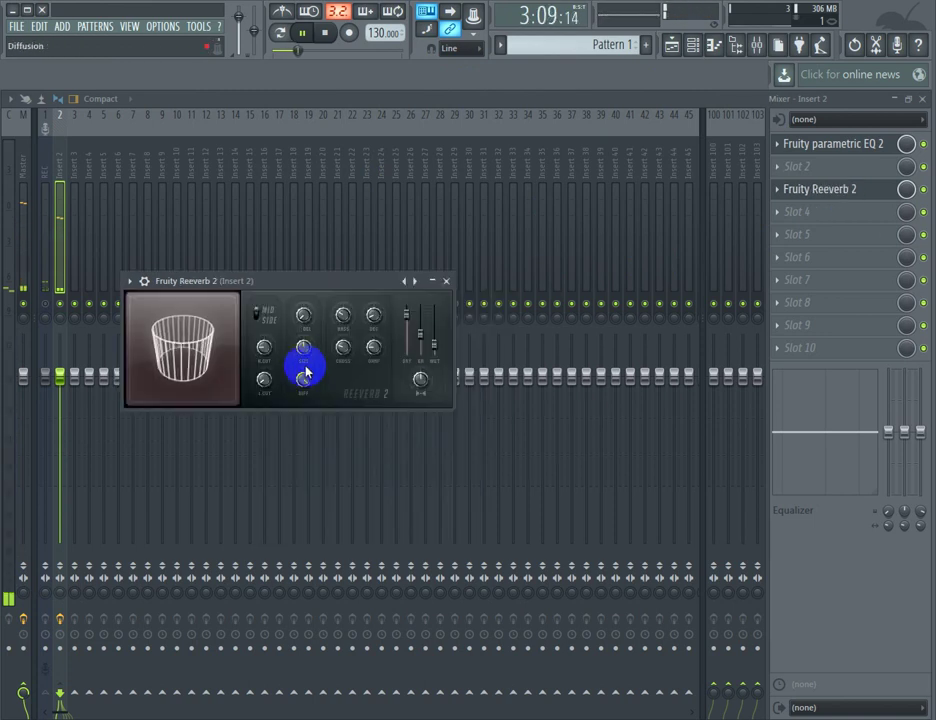
pyautogui.click(435, 347)
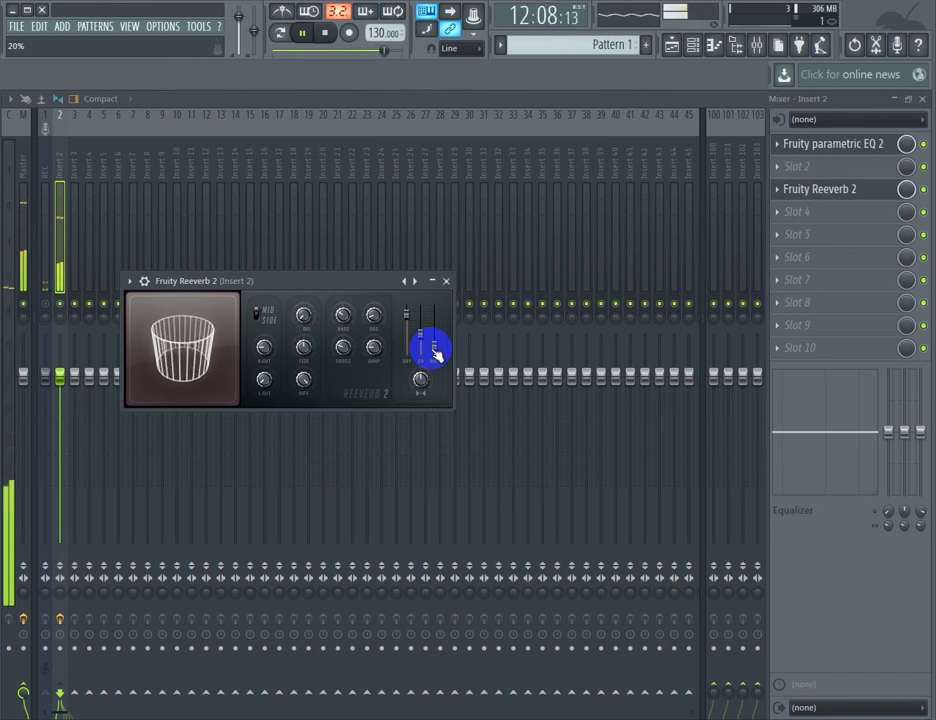
pyautogui.click(331, 35)
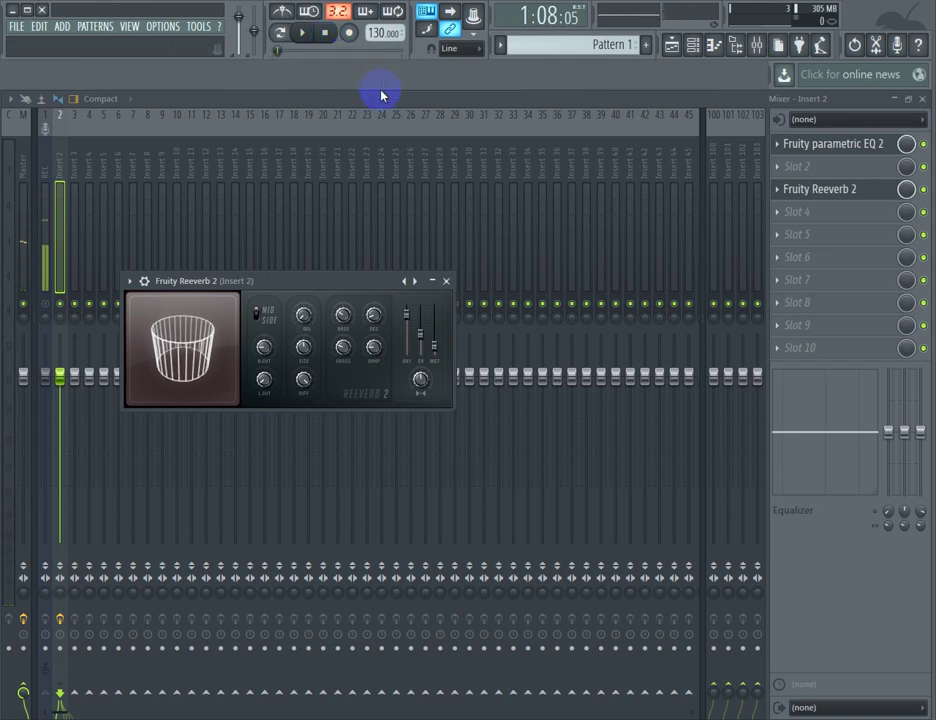